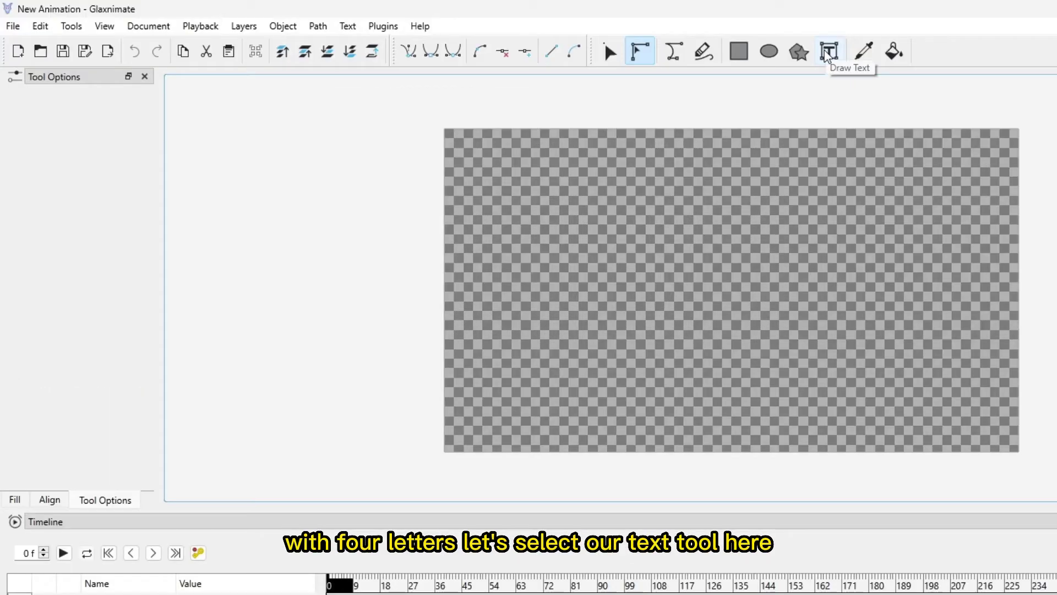
Create four separate text layers reading T, H, A and T, stacked vertically in the empty area beside the canvas.
click(592, 36)
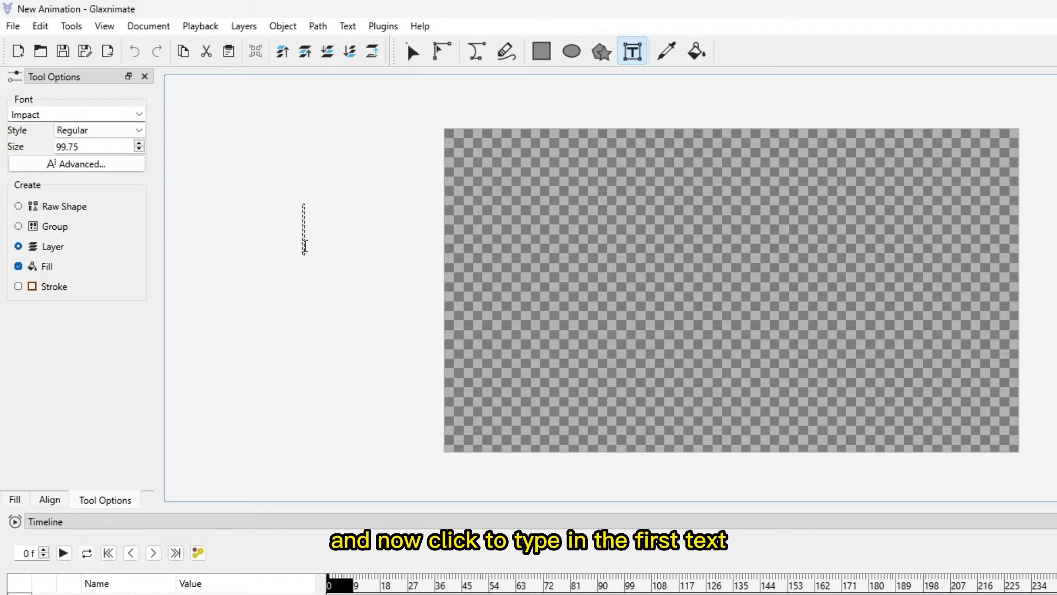
text(T)
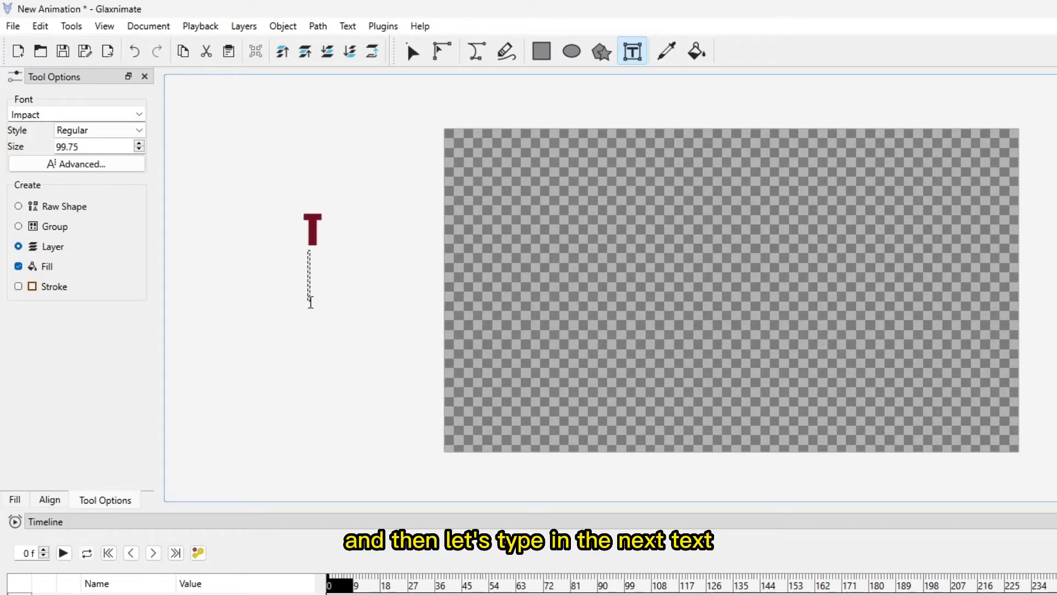
text(H)
key(Return)
text(A)
click(318, 407)
text(T)
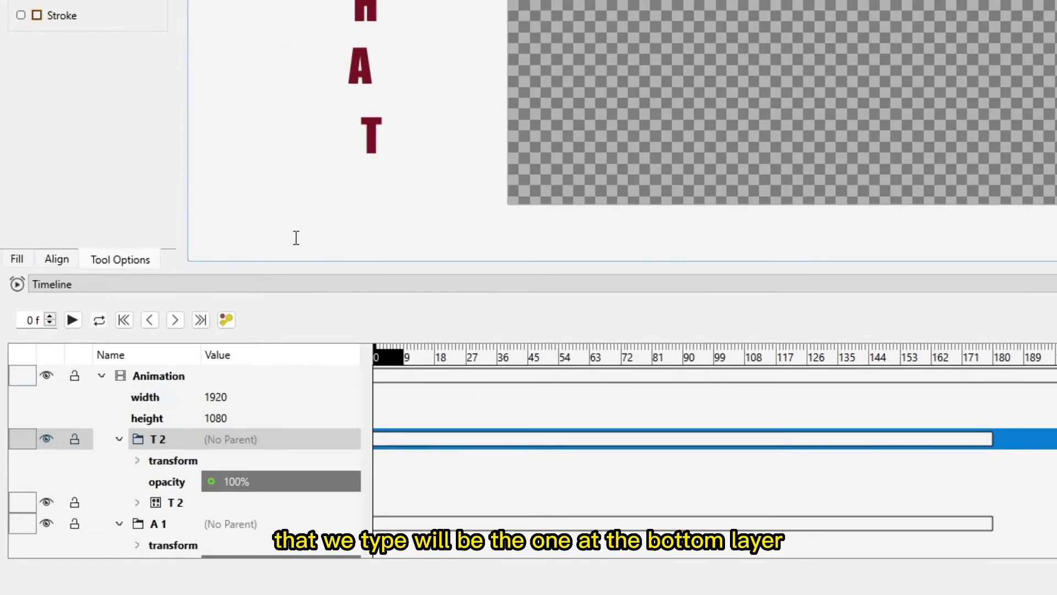
scroll(261, 417, down, 5)
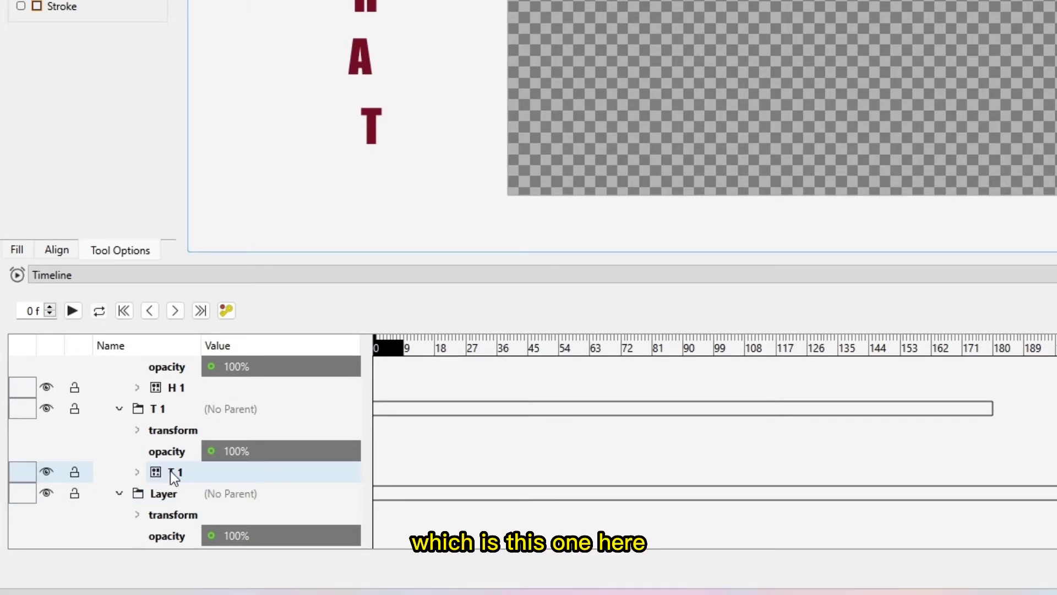
scroll(170, 470, up, 1)
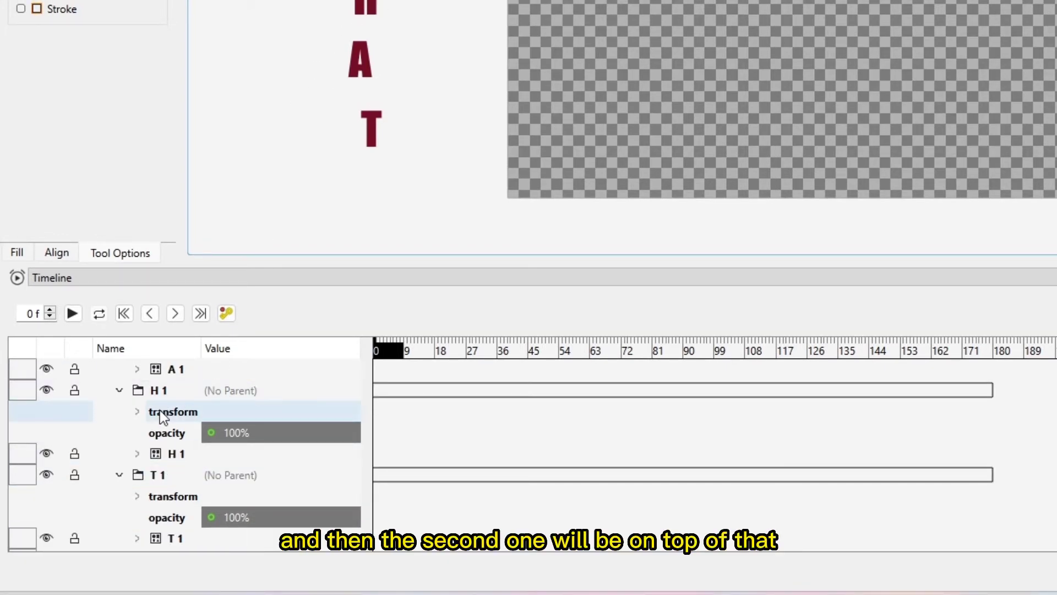
scroll(160, 418, up, 3)
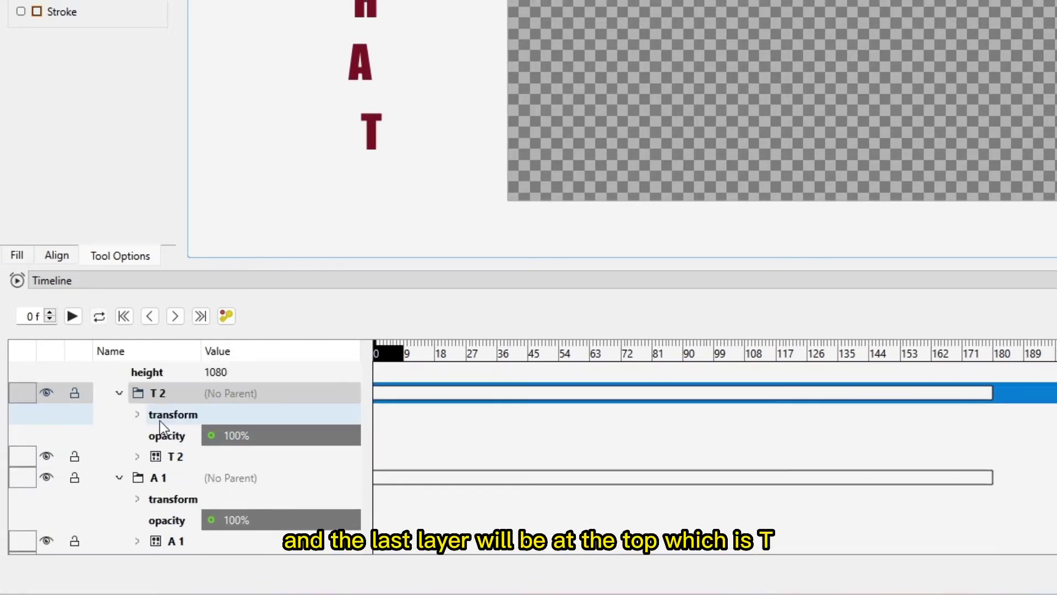
scroll(156, 405, up, 2)
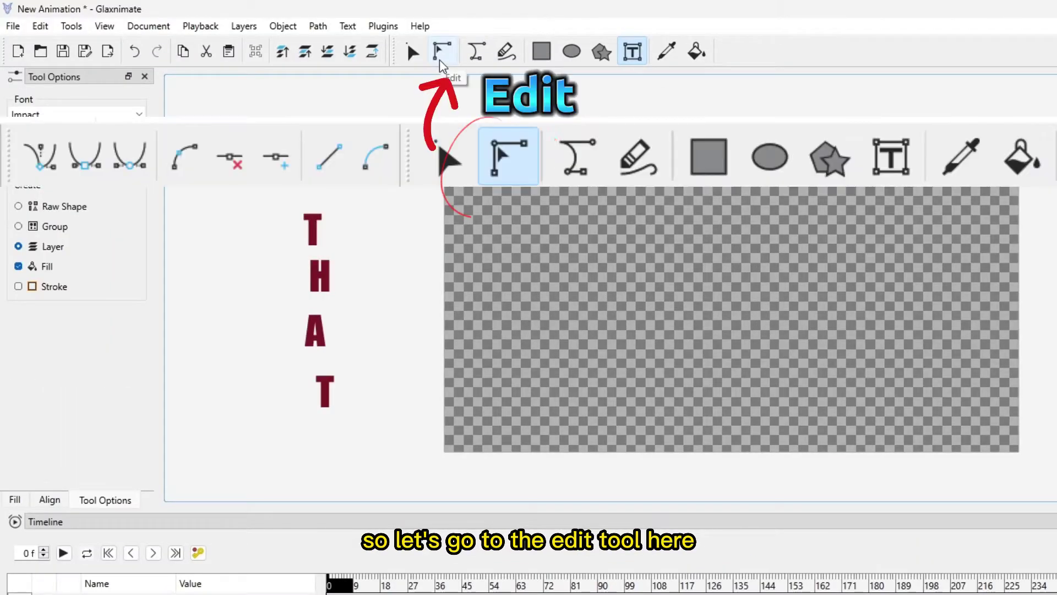
Switch to the Edit tool, expand layer T 1 down to its text object and add a position keyframe at frame 0.
click(439, 61)
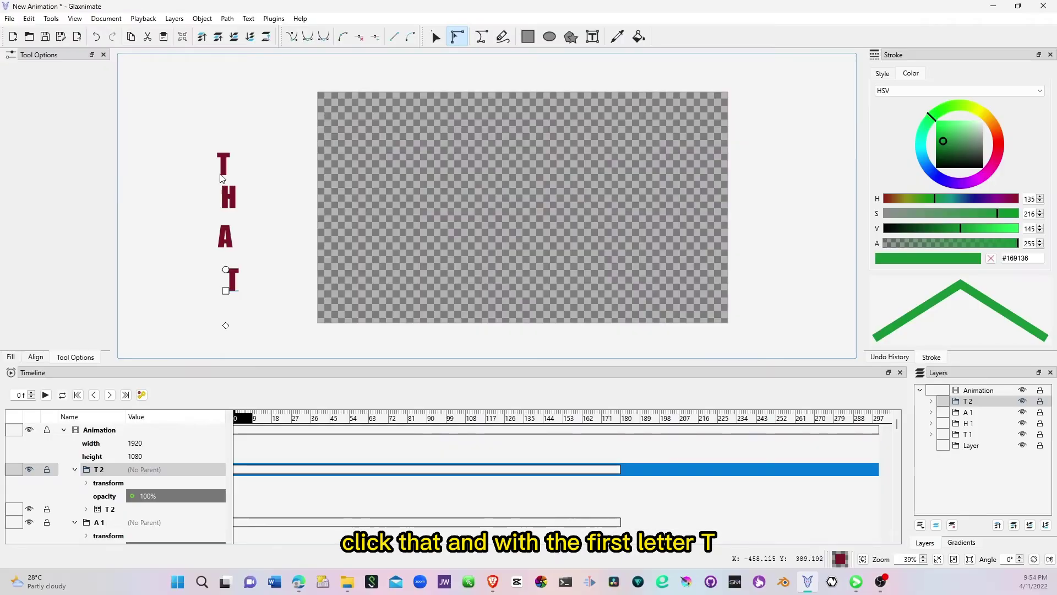
scroll(165, 470, down, 4)
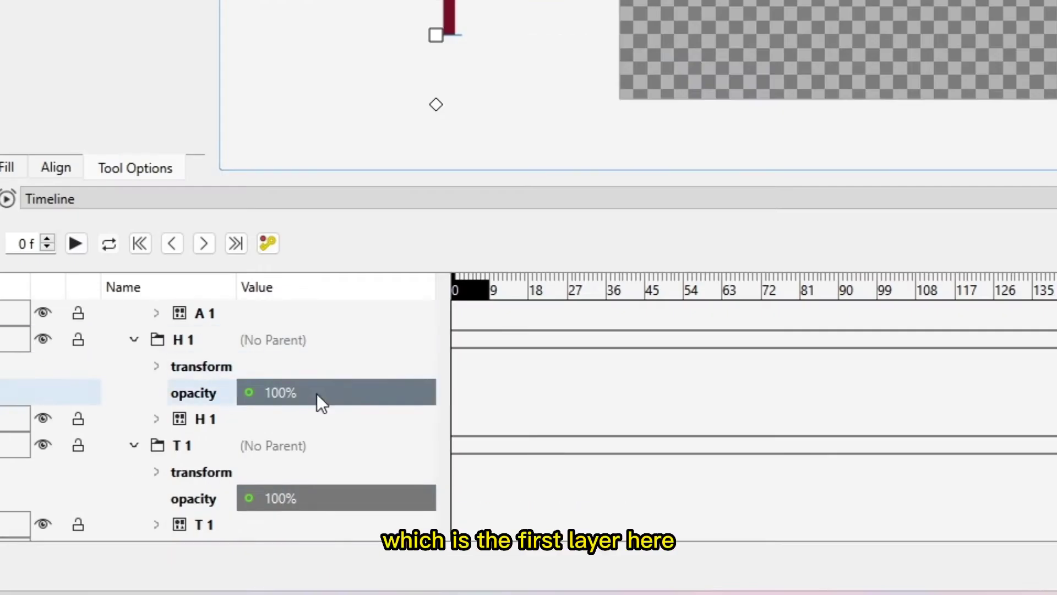
scroll(316, 393, down, 1)
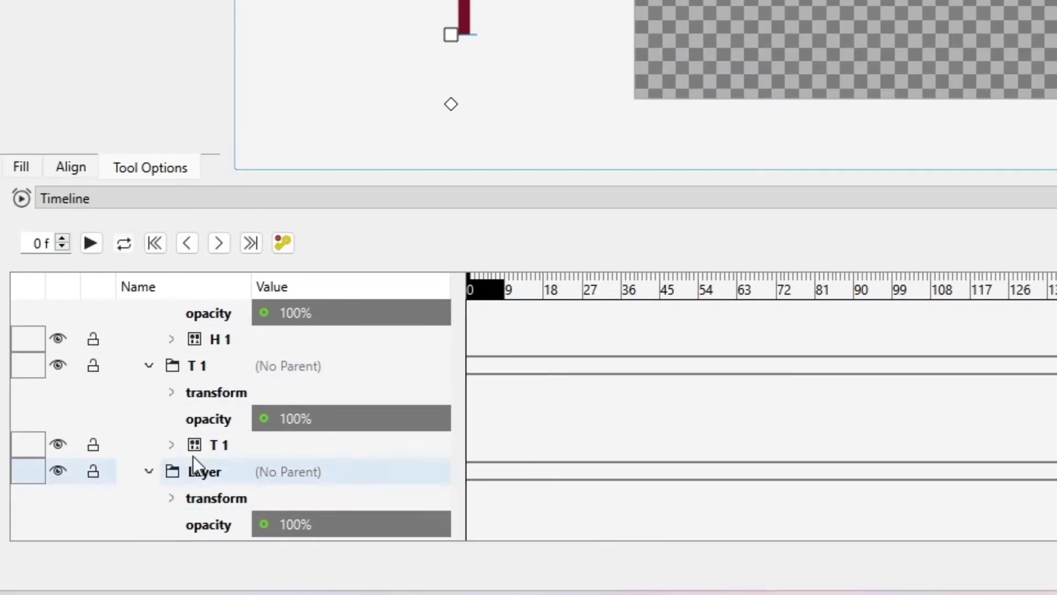
click(172, 445)
scroll(187, 435, down, 1)
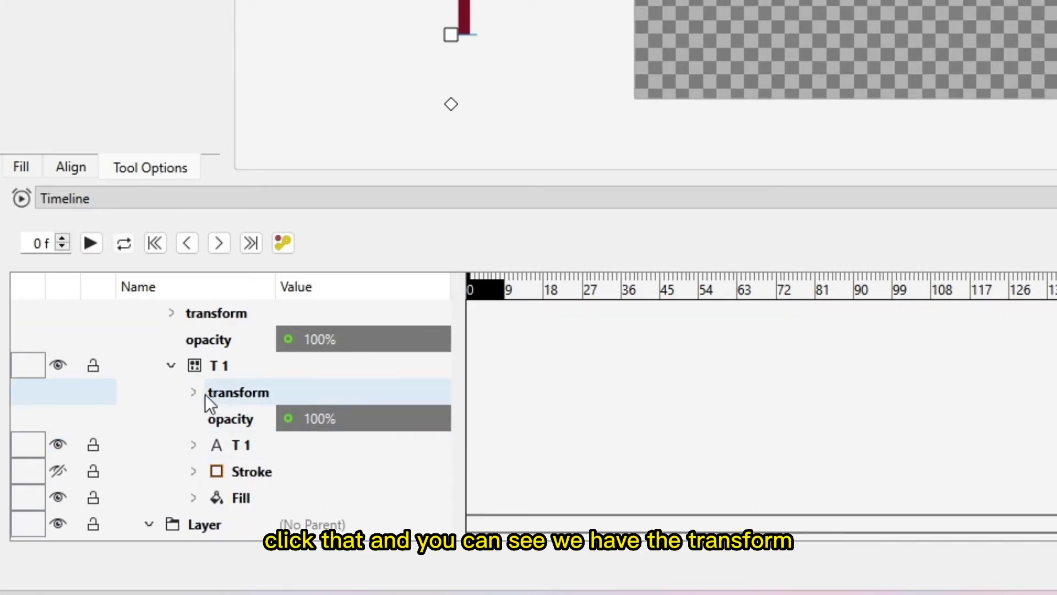
scroll(220, 394, down, 1)
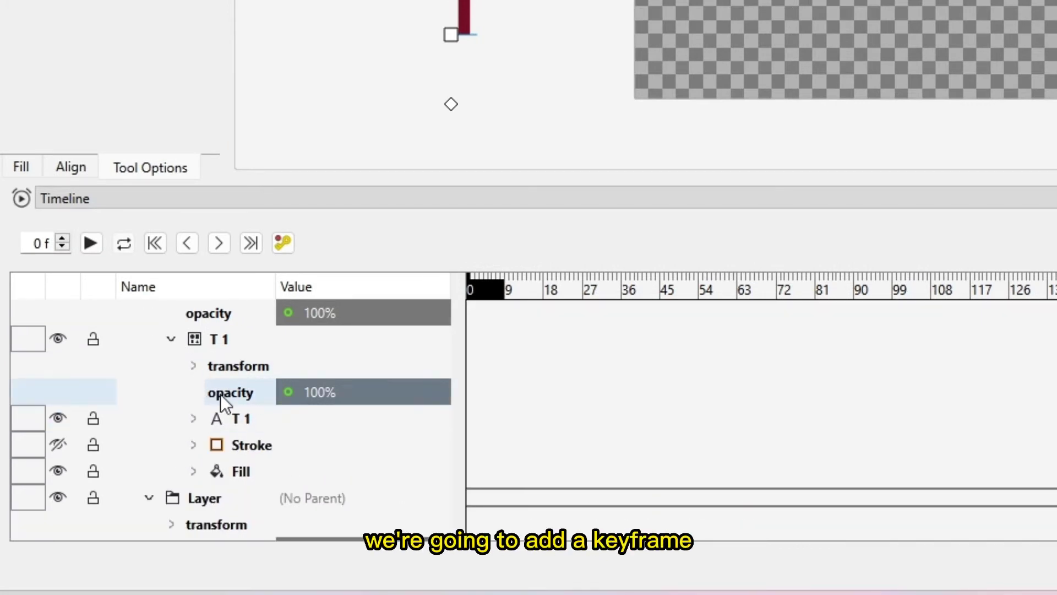
scroll(220, 394, down, 1)
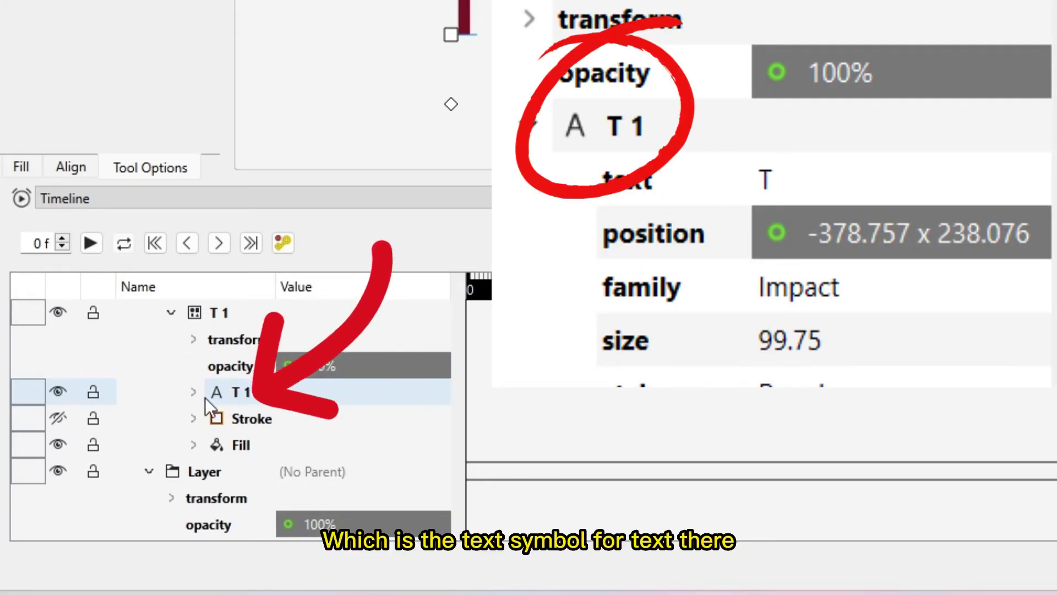
click(194, 393)
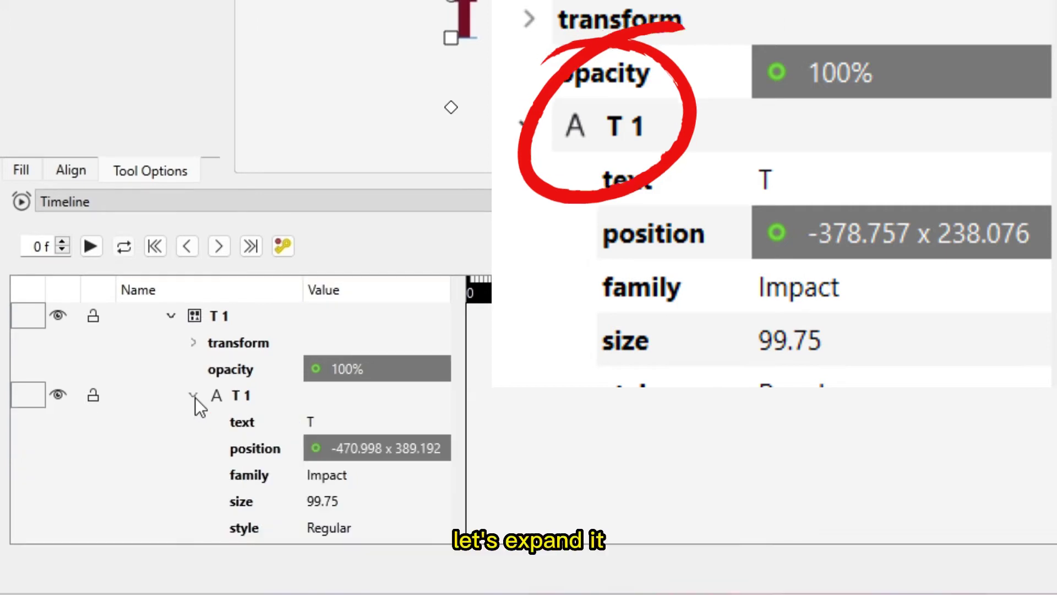
scroll(200, 405, down, 1)
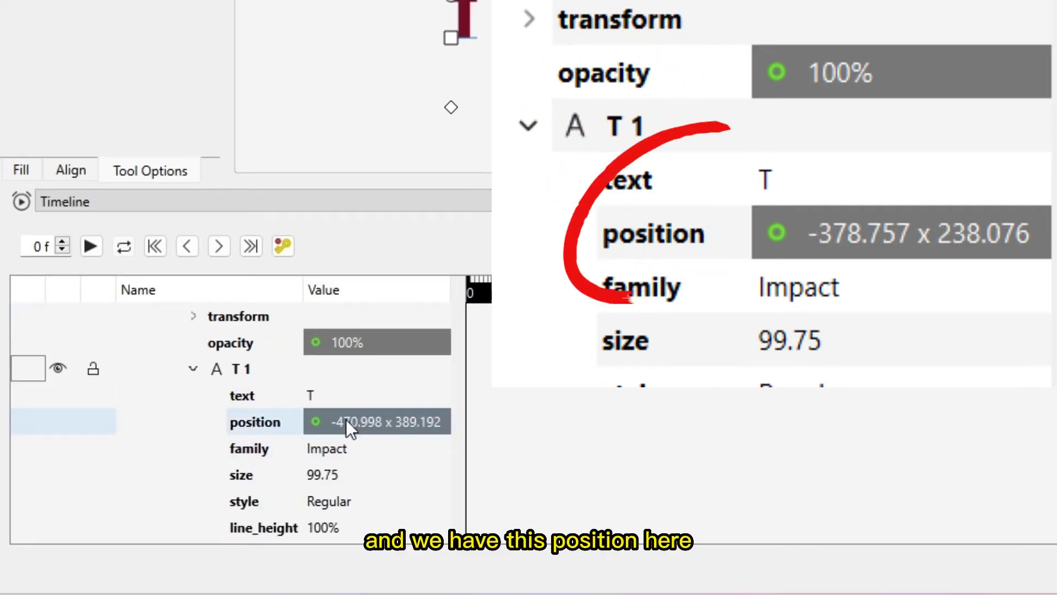
right_click(376, 417)
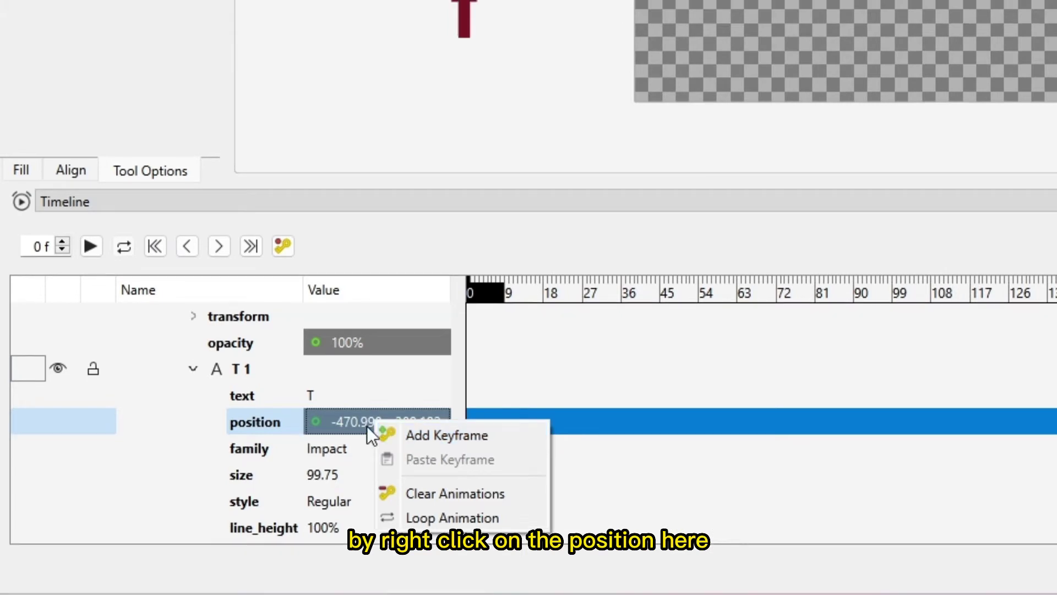
click(458, 431)
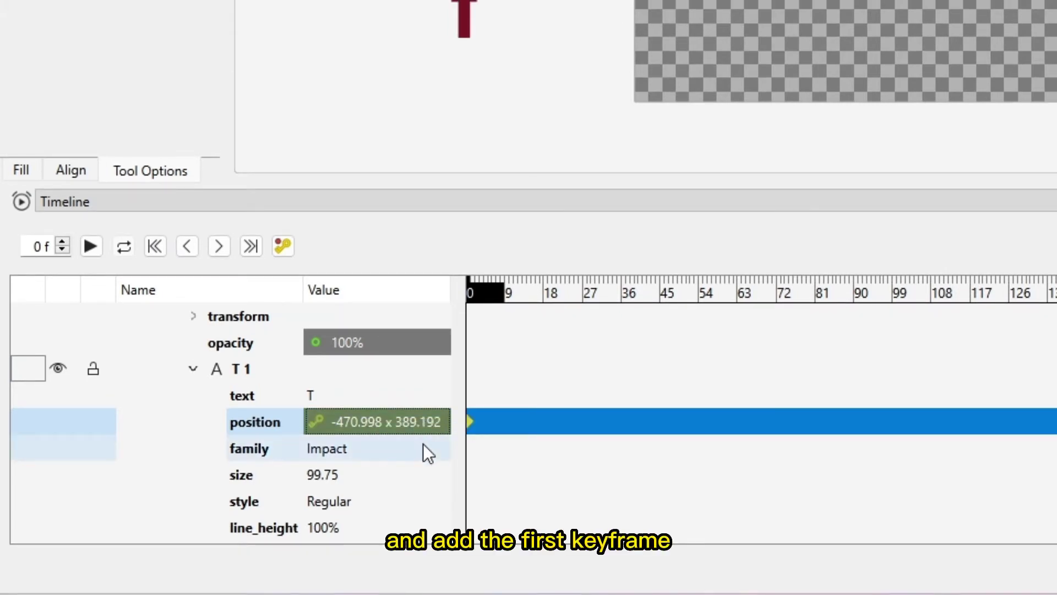
At frame 10, move the first T into the canvas's lower-left area, at about 306 x 928, and add a position keyframe.
click(510, 307)
mouse_move(256, 426)
mouse_down()
mouse_move(266, 428)
mouse_move(256, 428)
mouse_up()
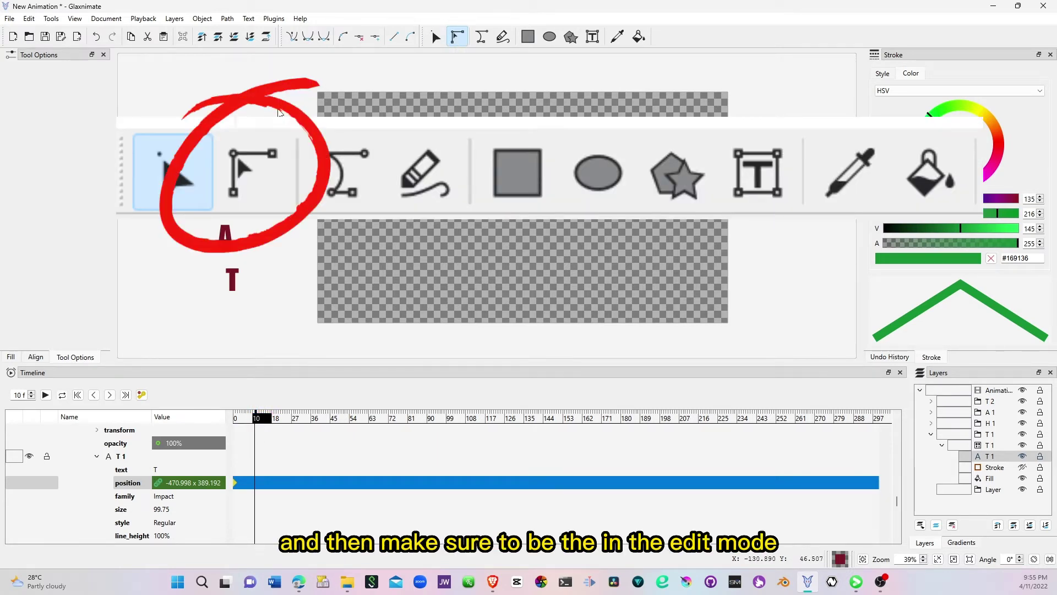
drag(219, 179, 387, 292)
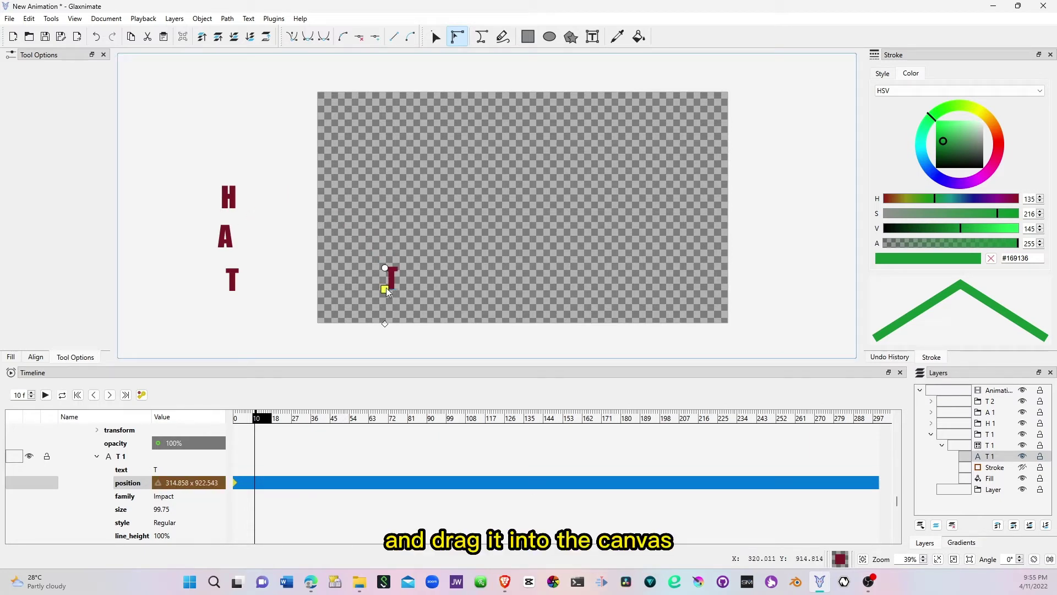
scroll(386, 300, up, 2)
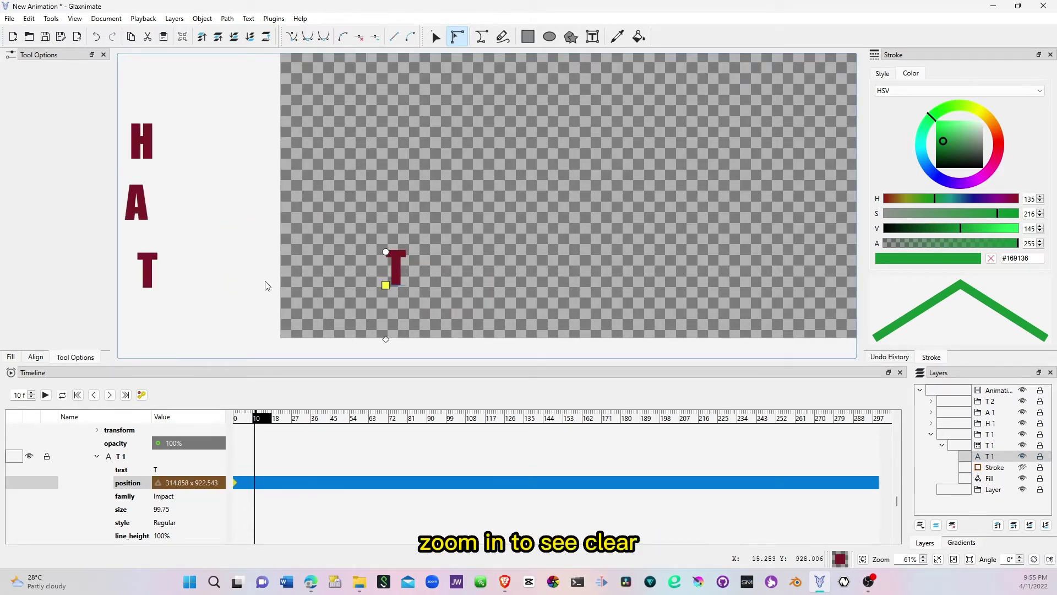
scroll(410, 279, up, 2)
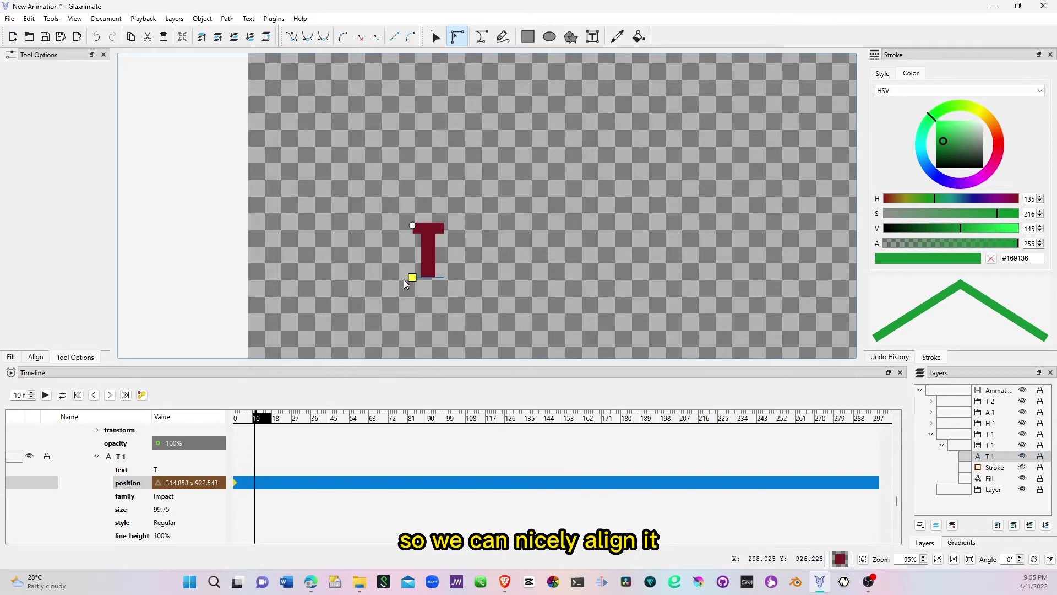
drag(414, 279, 408, 283)
right_click(193, 482)
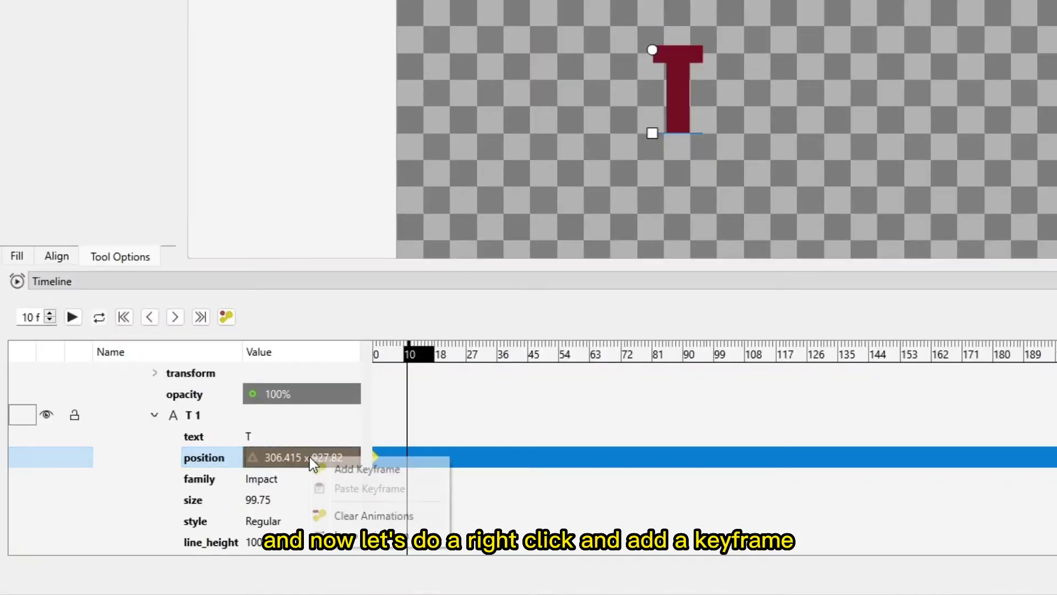
click(349, 469)
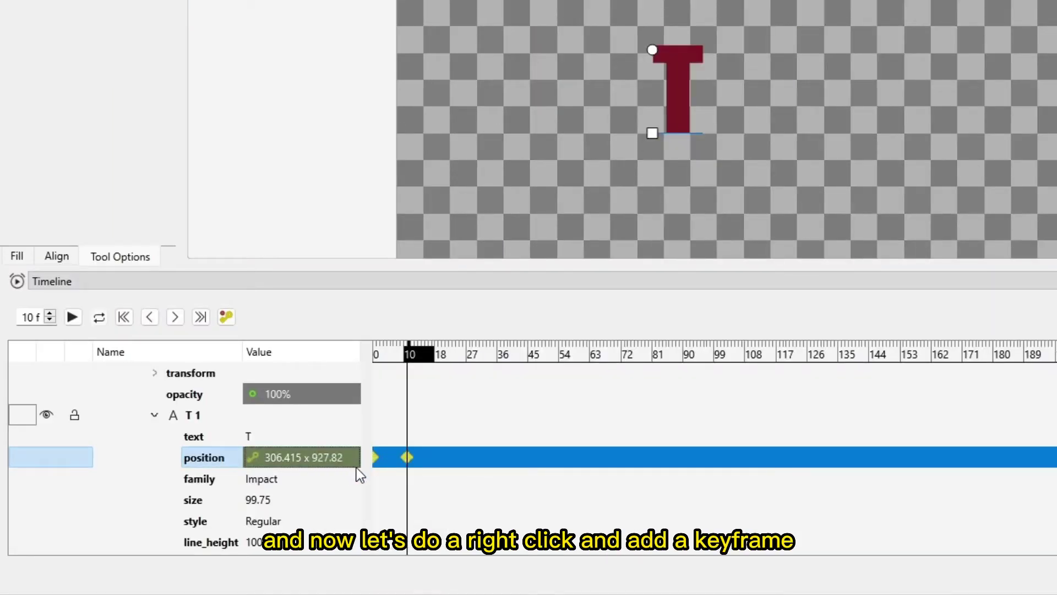
Move the playhead to frame 21.
click(426, 356)
drag(266, 424, 279, 425)
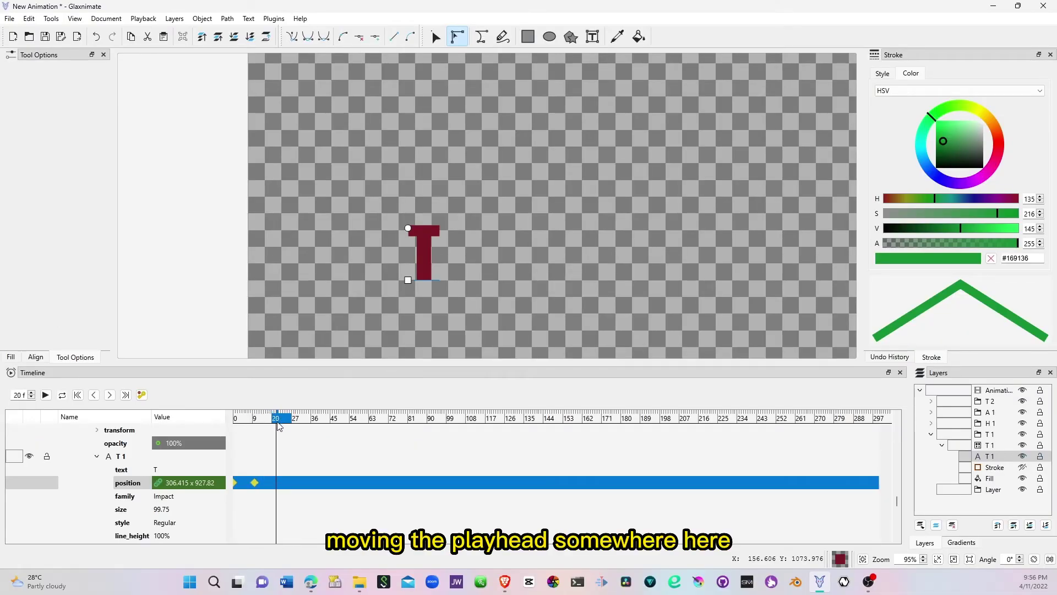
right_click(199, 482)
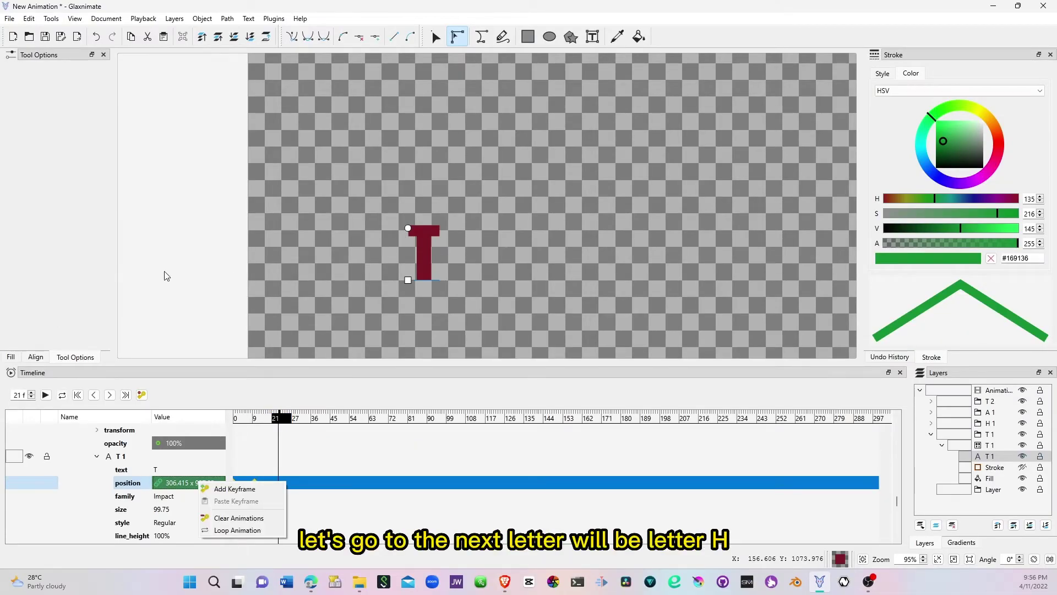
key(Escape)
Expand layer H 1 down to its text object and add a position keyframe for the letter H at frame 21.
scroll(259, 295, down, 3)
scroll(259, 300, up, 1)
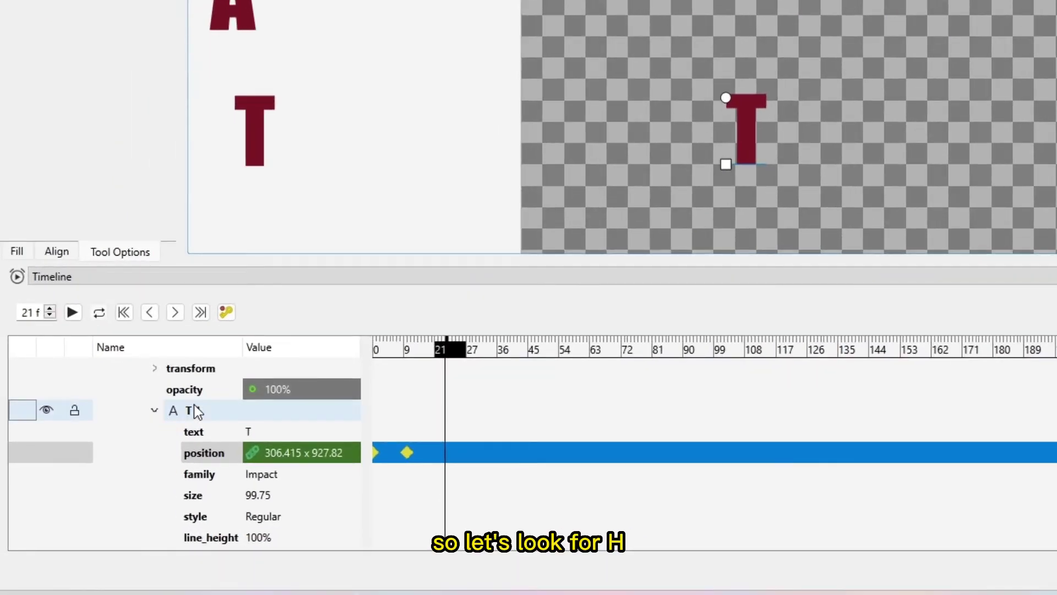
scroll(116, 456, up, 1)
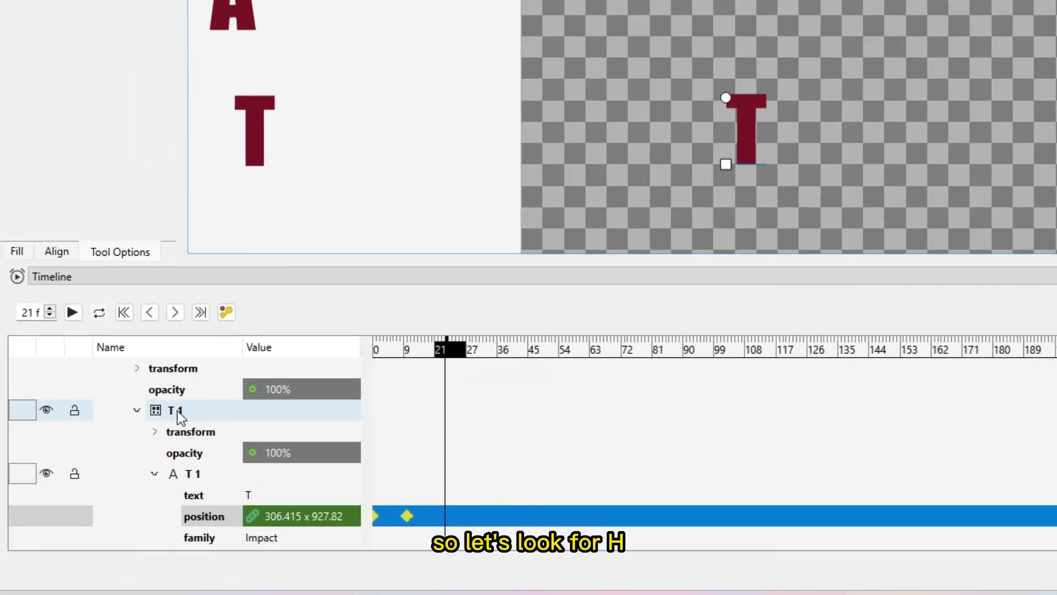
scroll(177, 410, up, 1)
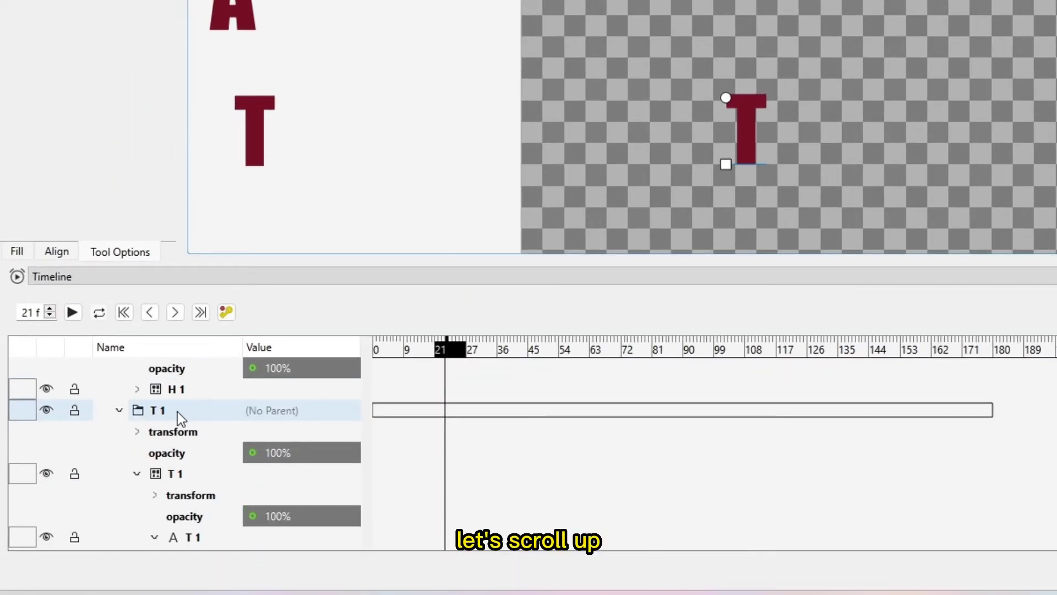
click(138, 390)
scroll(157, 424, down, 1)
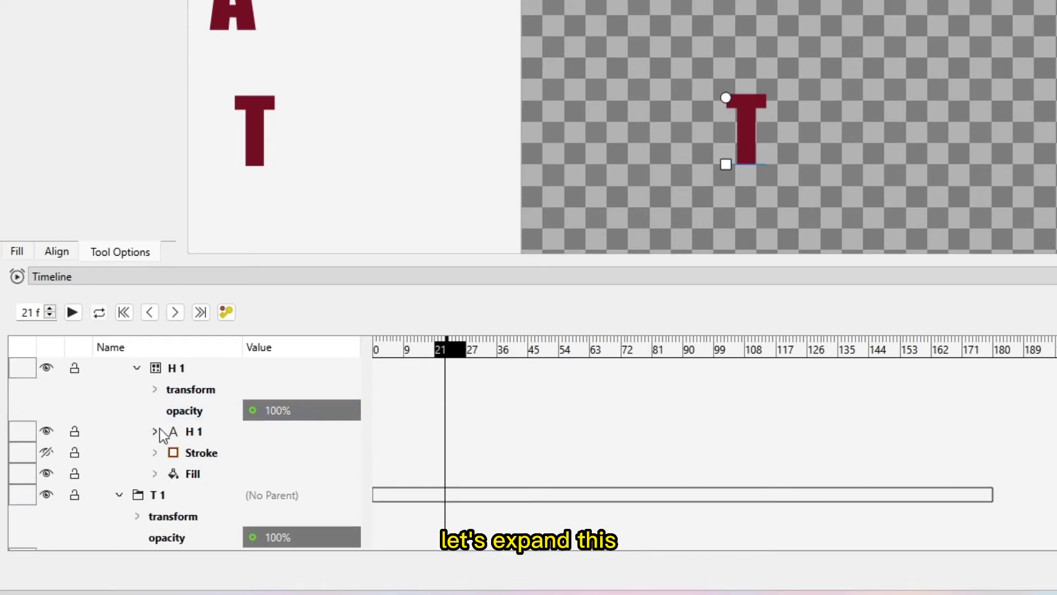
click(174, 432)
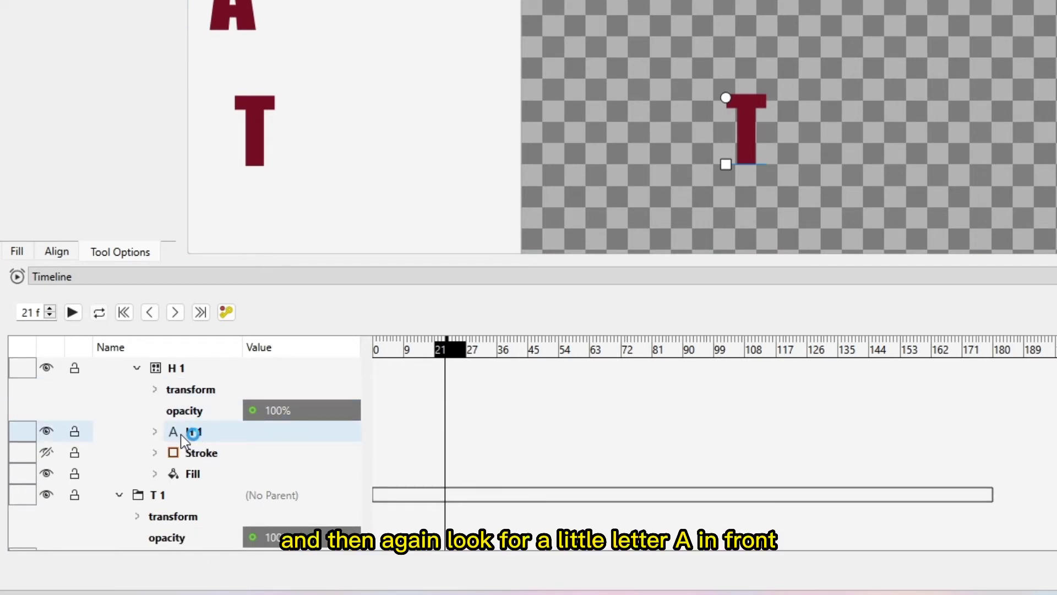
click(160, 436)
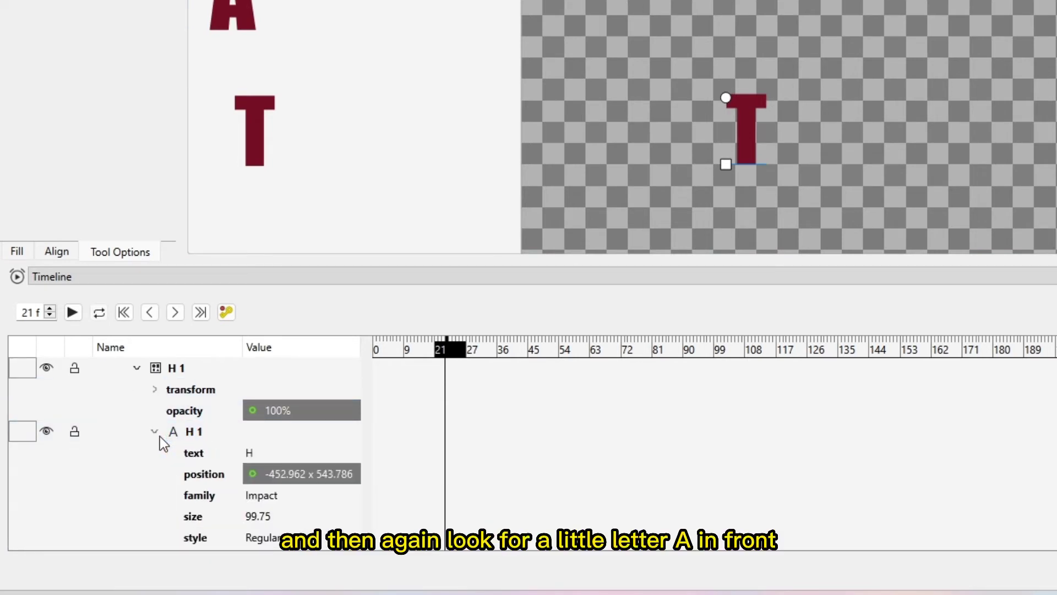
scroll(289, 436, down, 1)
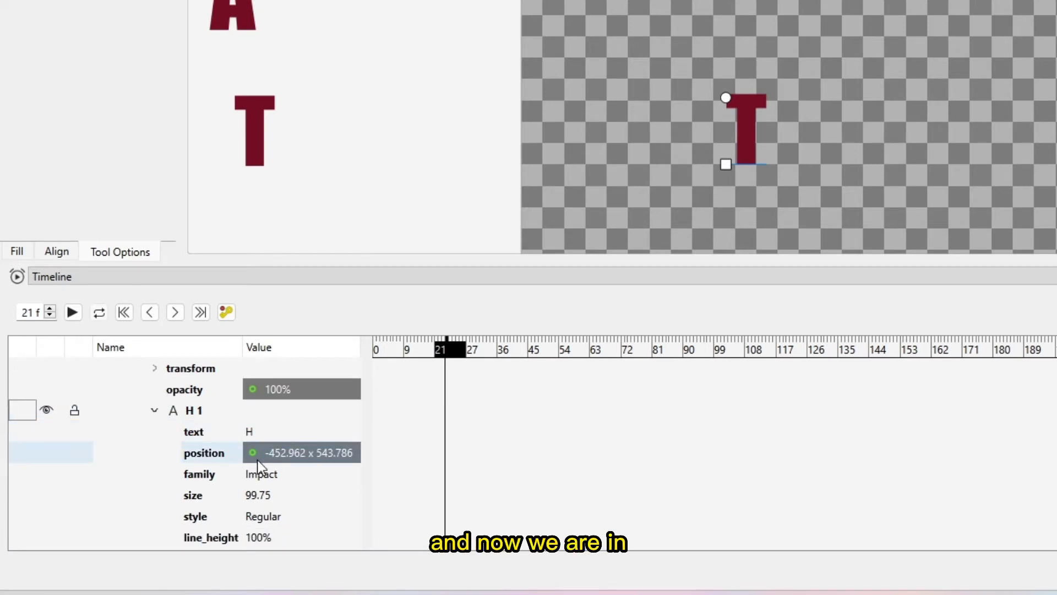
right_click(302, 454)
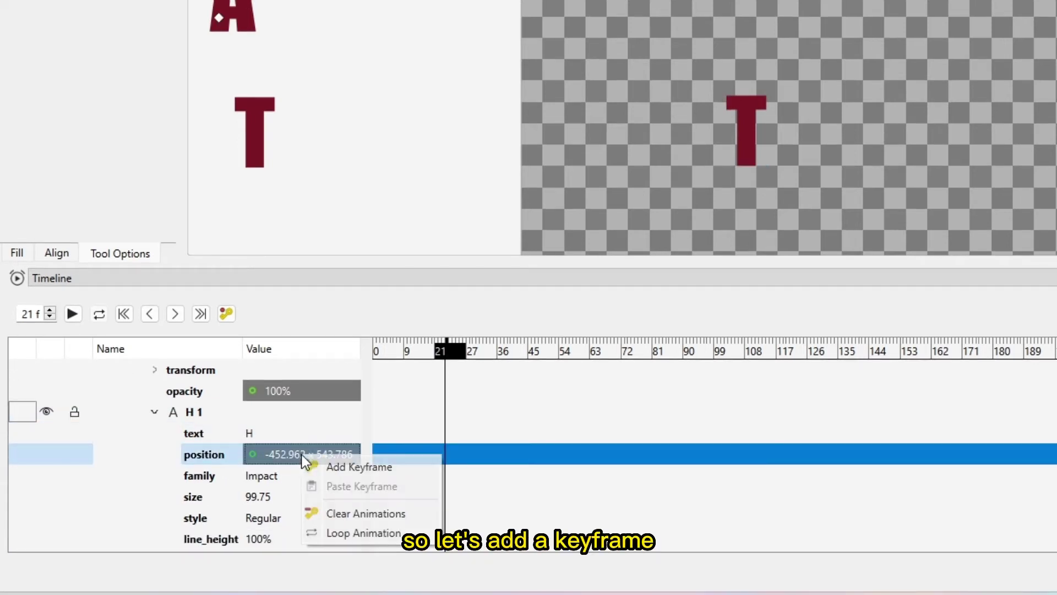
click(330, 461)
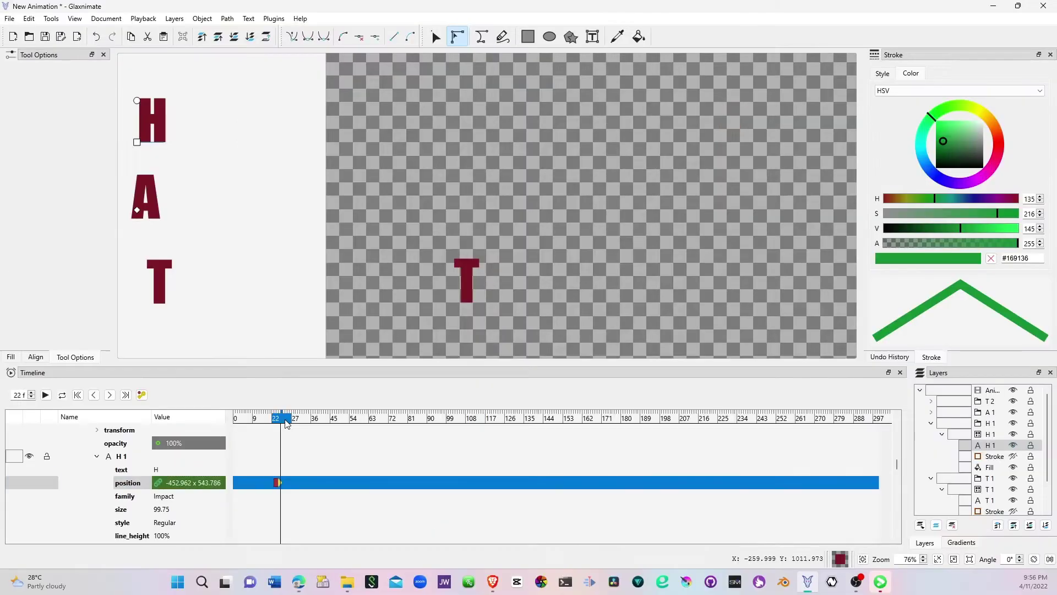
At frame 26, move the H into the canvas beside the first T, at about 377 x 928, and add a position keyframe.
click(467, 355)
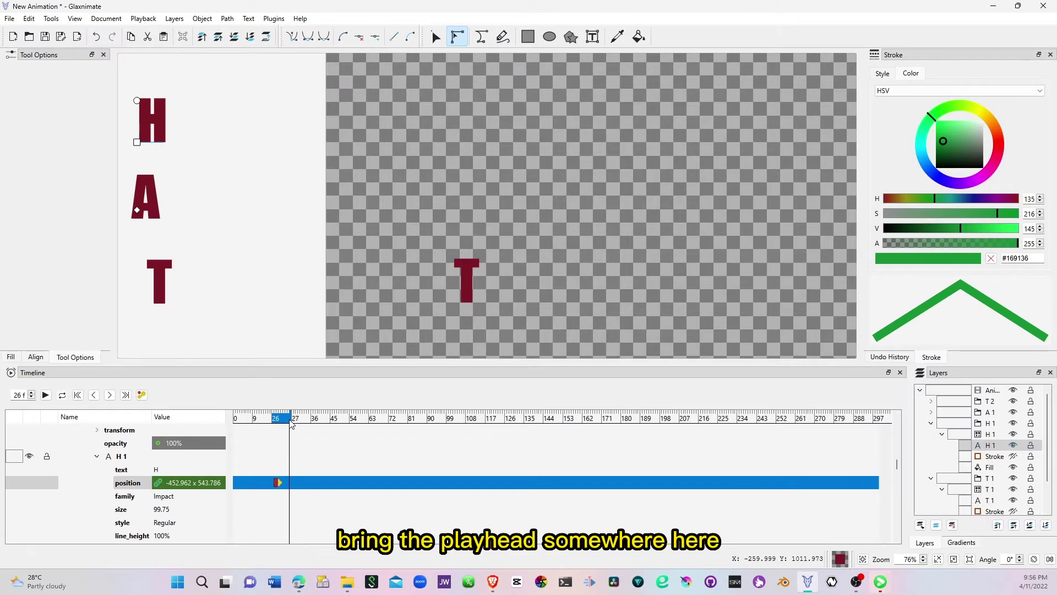
drag(137, 142, 498, 282)
right_click(212, 483)
click(246, 488)
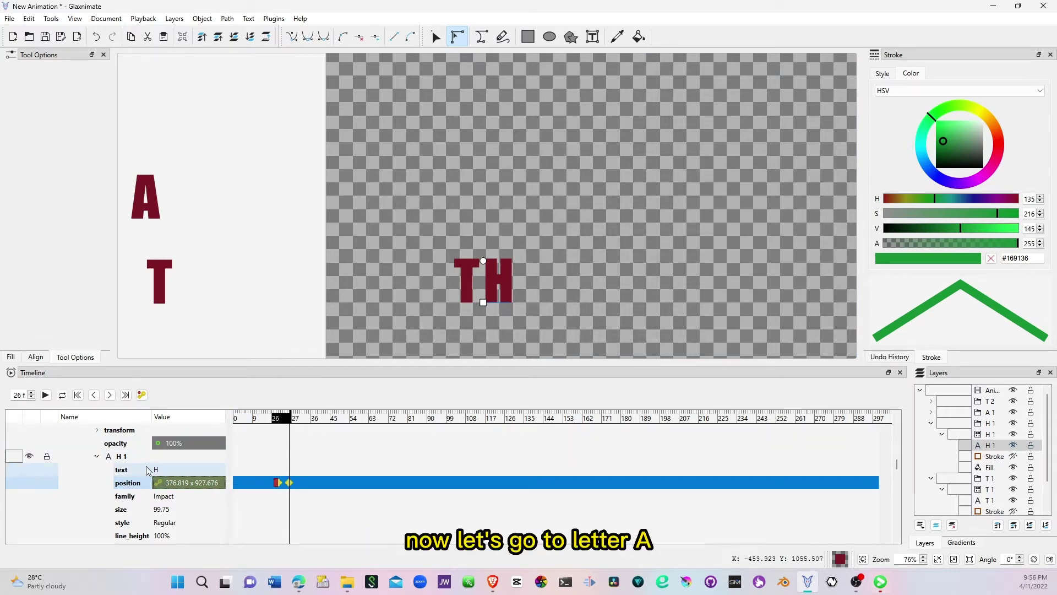
Expand group A 1 down to its text object and add a position keyframe for the letter A at frame 30.
scroll(81, 454, up, 2)
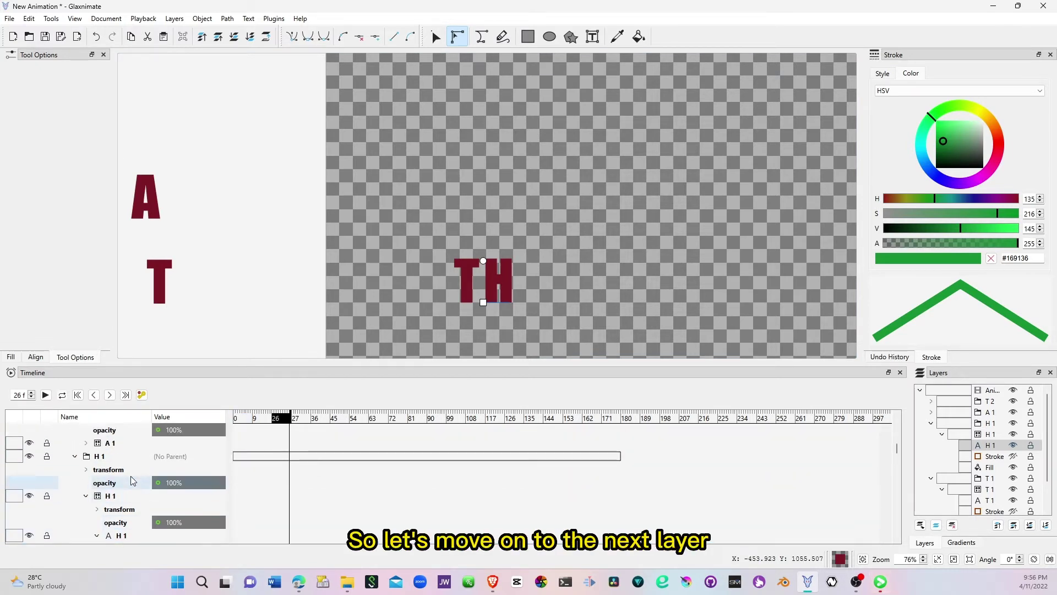
click(85, 443)
click(97, 482)
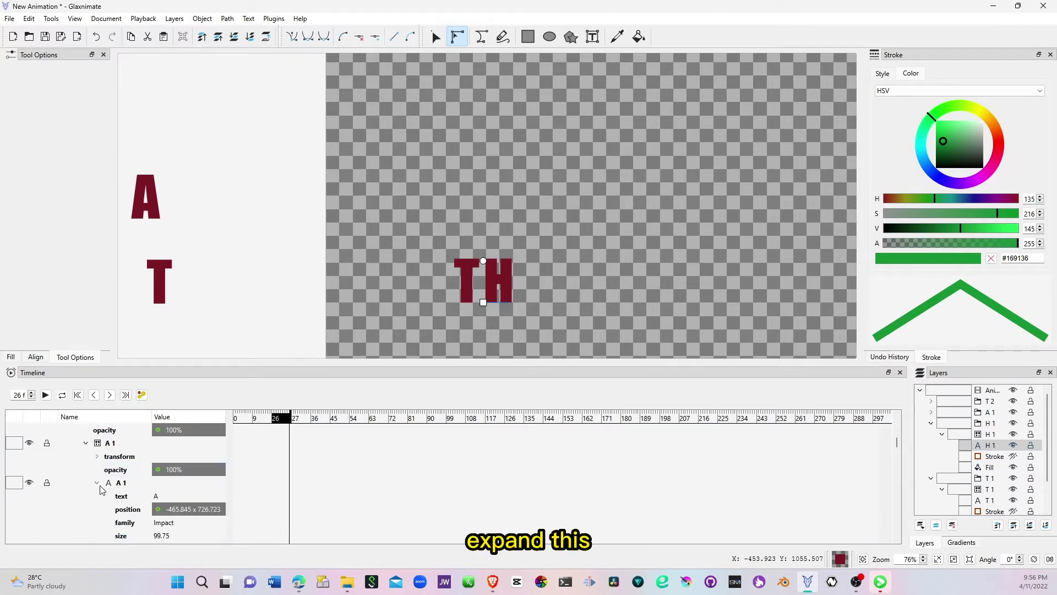
scroll(100, 487, down, 1)
click(297, 418)
drag(302, 419, 305, 420)
right_click(190, 470)
click(216, 480)
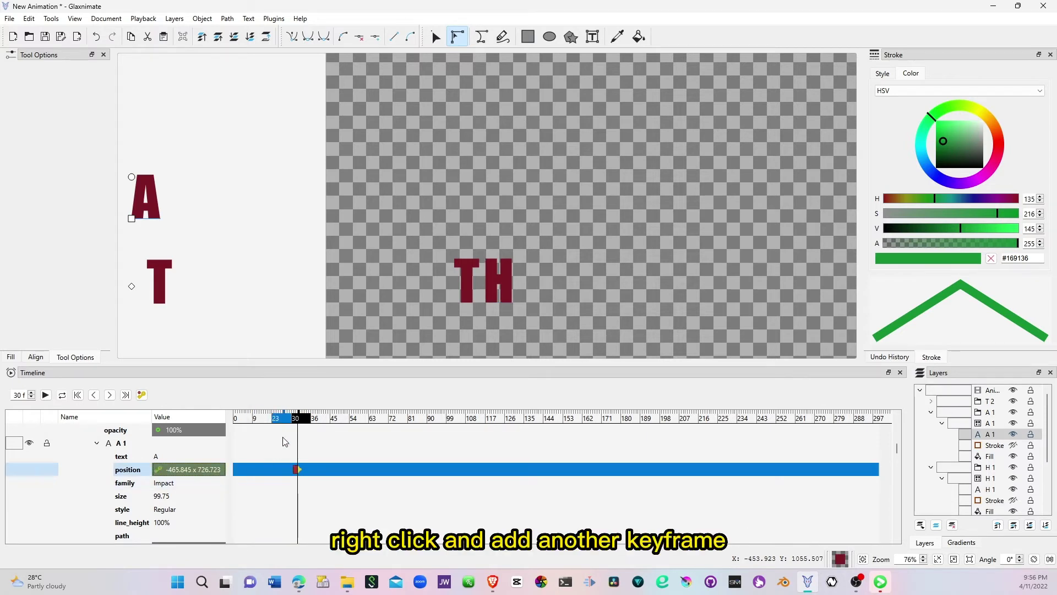
At frame 36, move the A into the canvas beside the H, at about 458 x 927, and add a position keyframe.
click(314, 419)
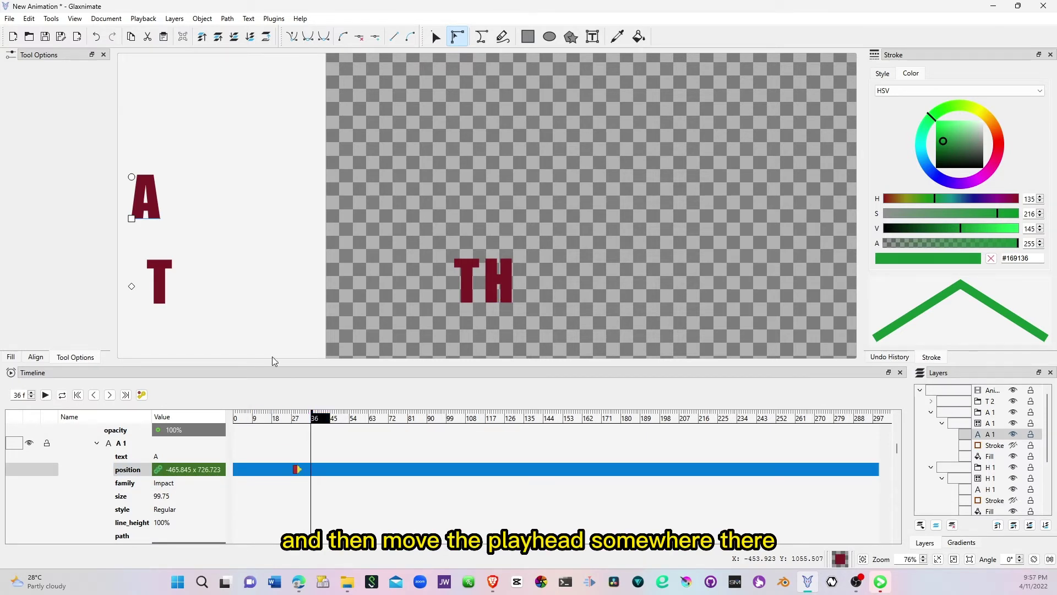
drag(136, 225, 517, 302)
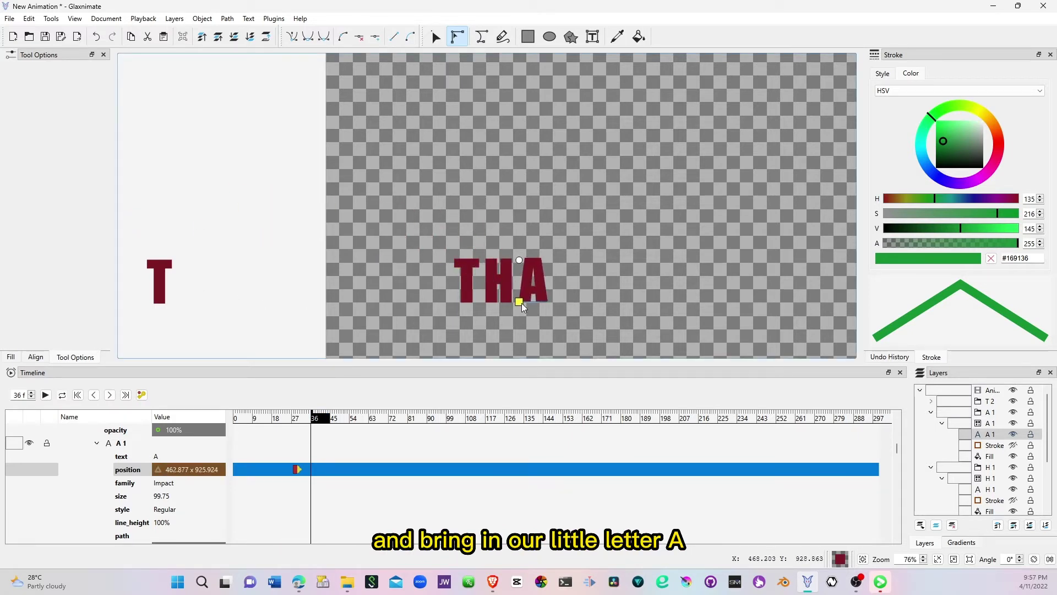
right_click(211, 475)
click(227, 478)
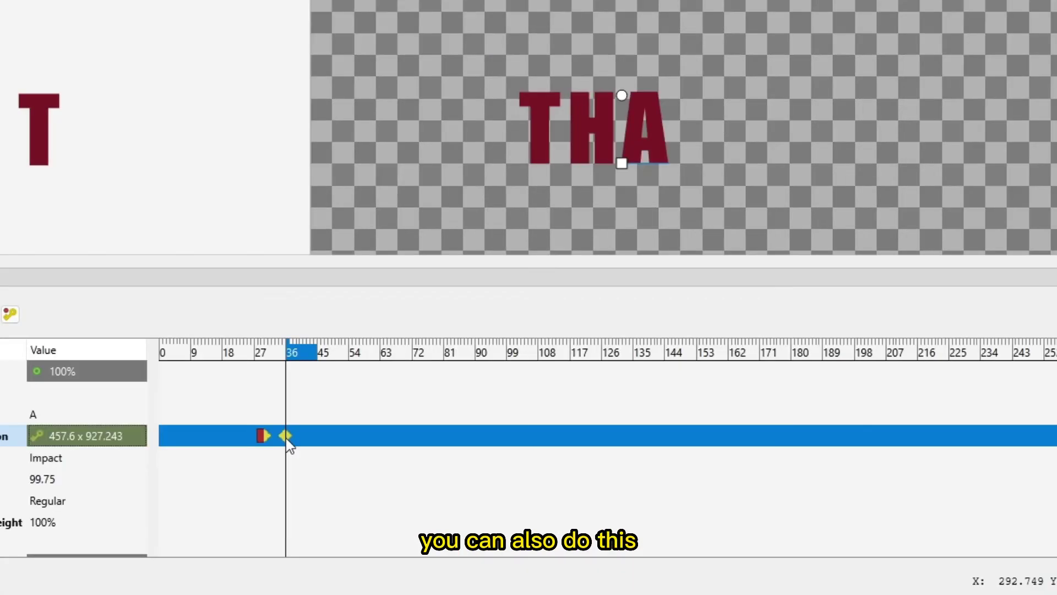
Set the transition of the letter A's position keyframe at frame 36 to Ease.
click(311, 470)
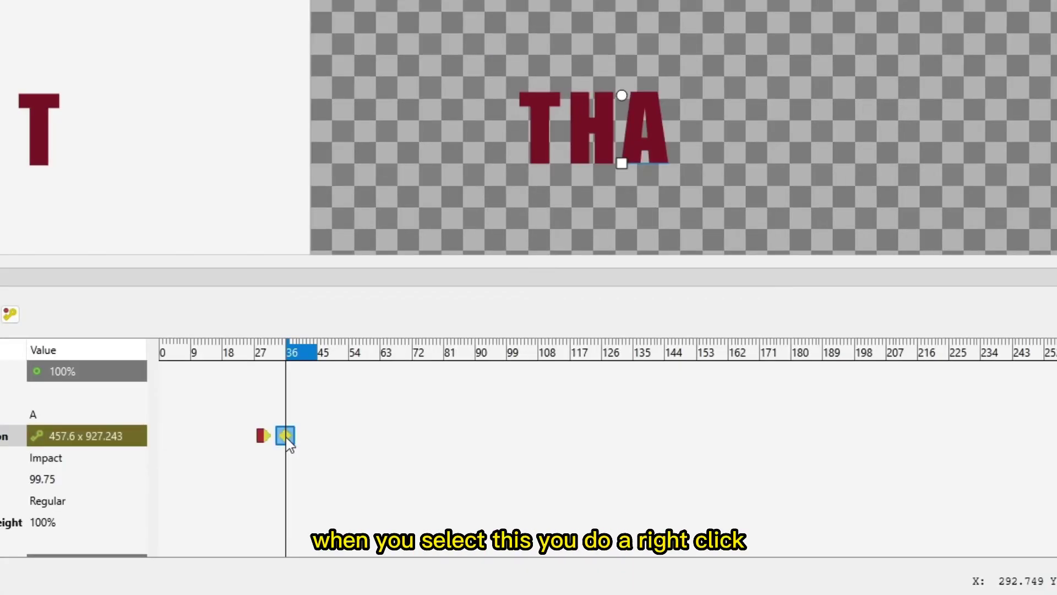
right_click(285, 436)
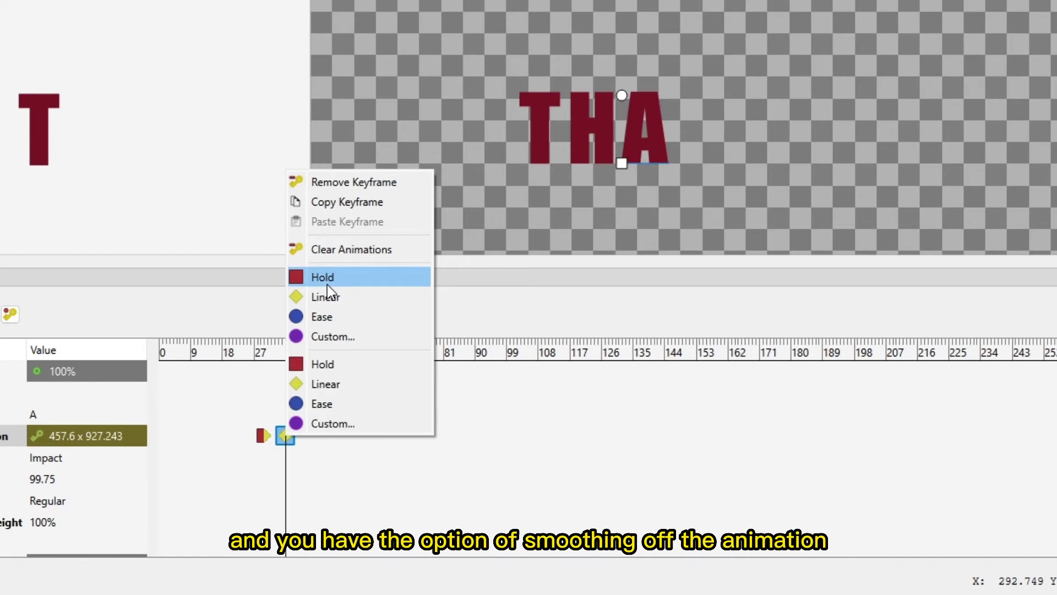
click(323, 317)
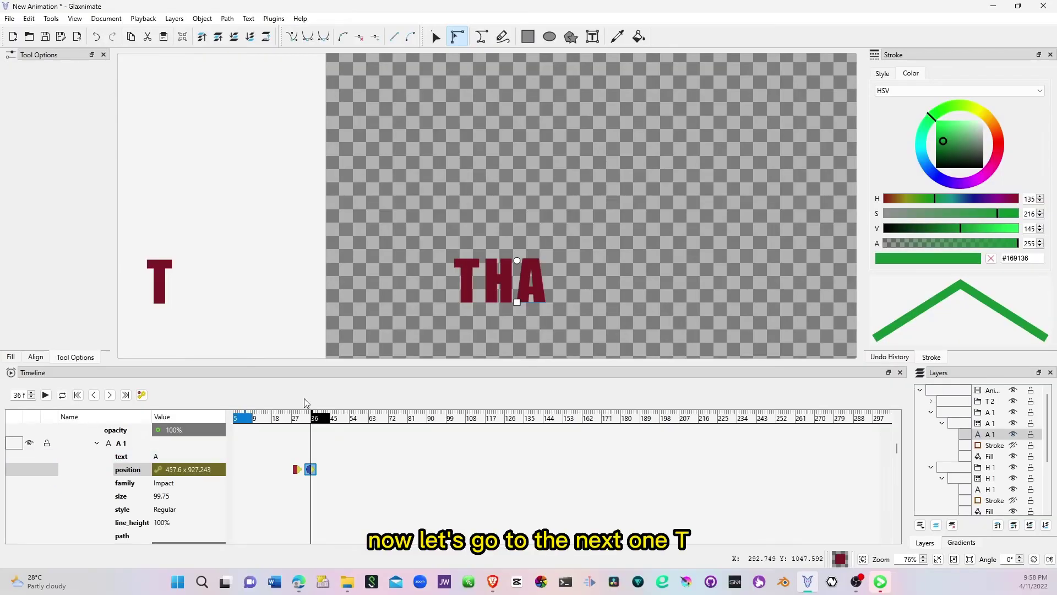
Expand group T 2 down to its text object and add a position keyframe for the last T at frame 45.
scroll(98, 474, up, 3)
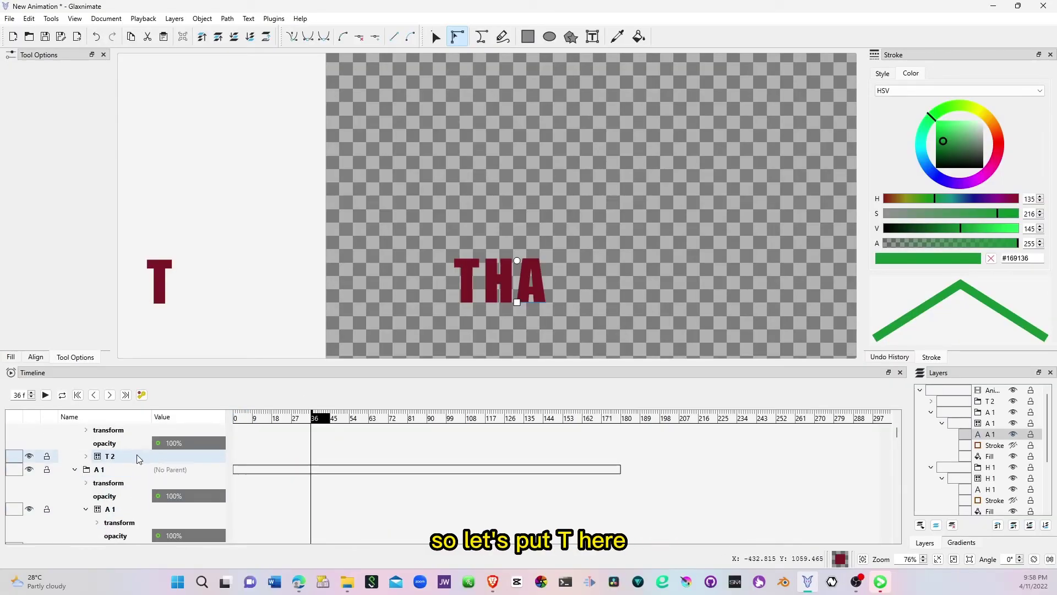
click(86, 456)
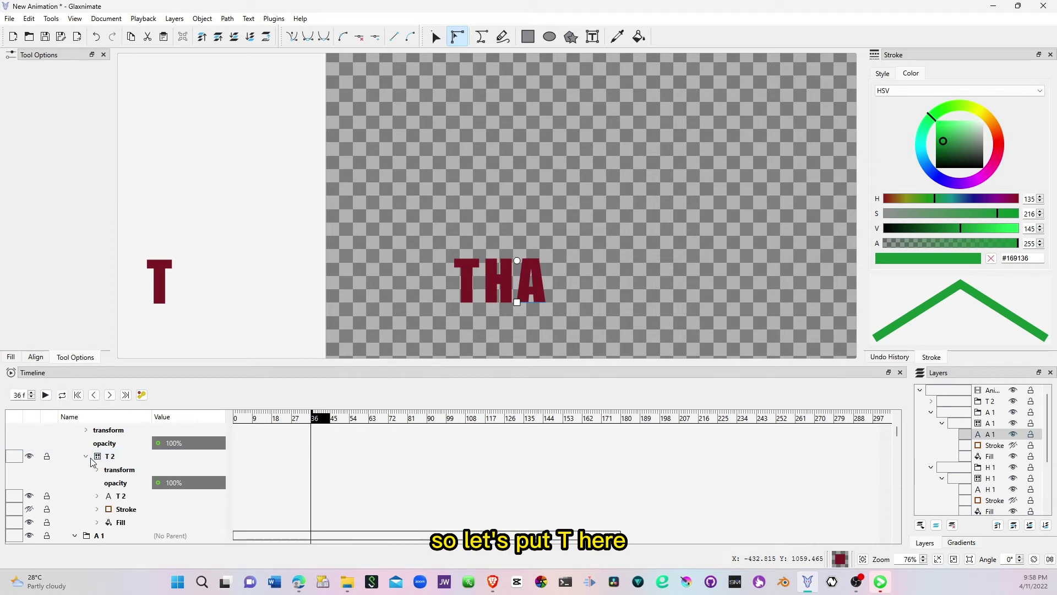
click(97, 496)
scroll(165, 498, down, 1)
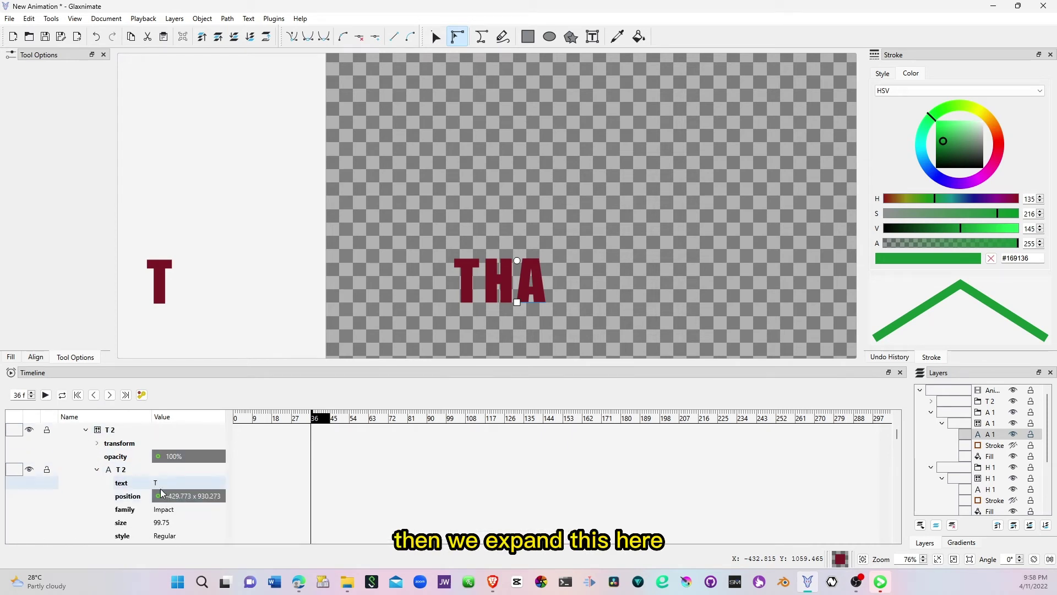
click(333, 418)
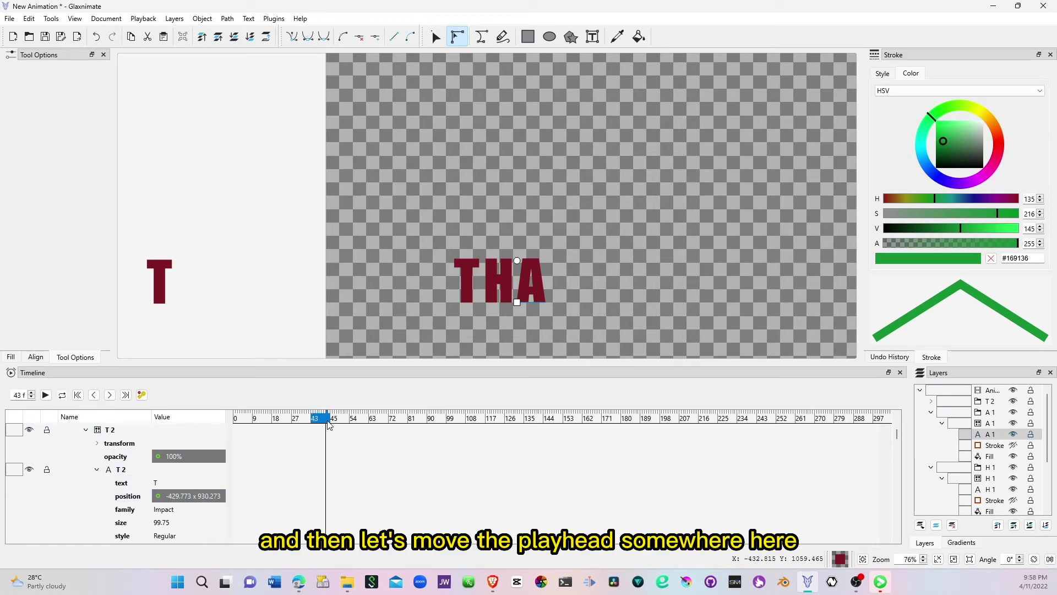
right_click(215, 497)
click(246, 506)
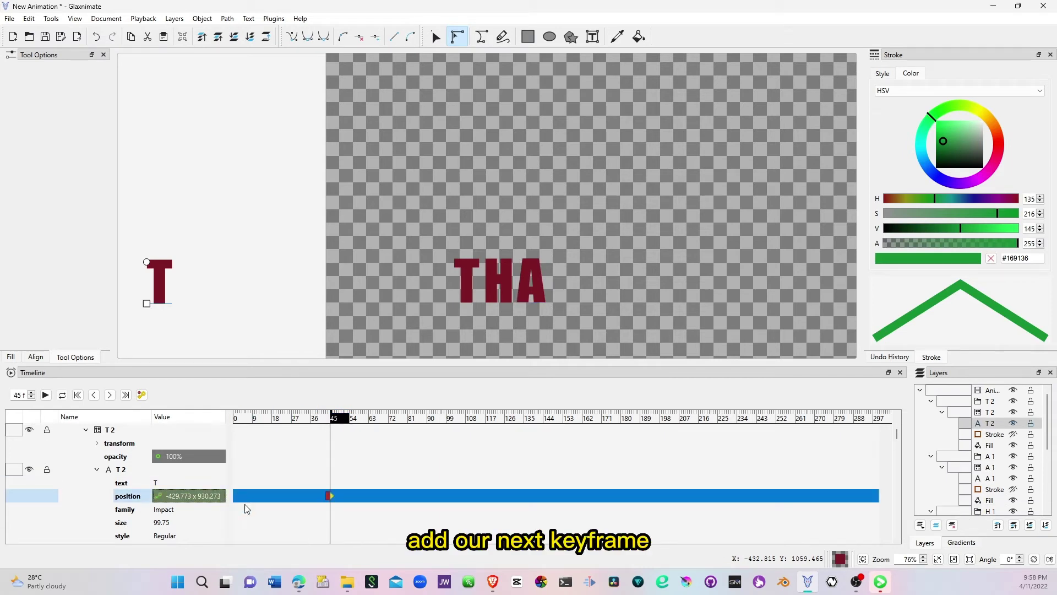
At frame 51, move the last T into the canvas beside the A, at about 525 x 928, and add a position keyframe.
click(345, 419)
drag(147, 303, 545, 303)
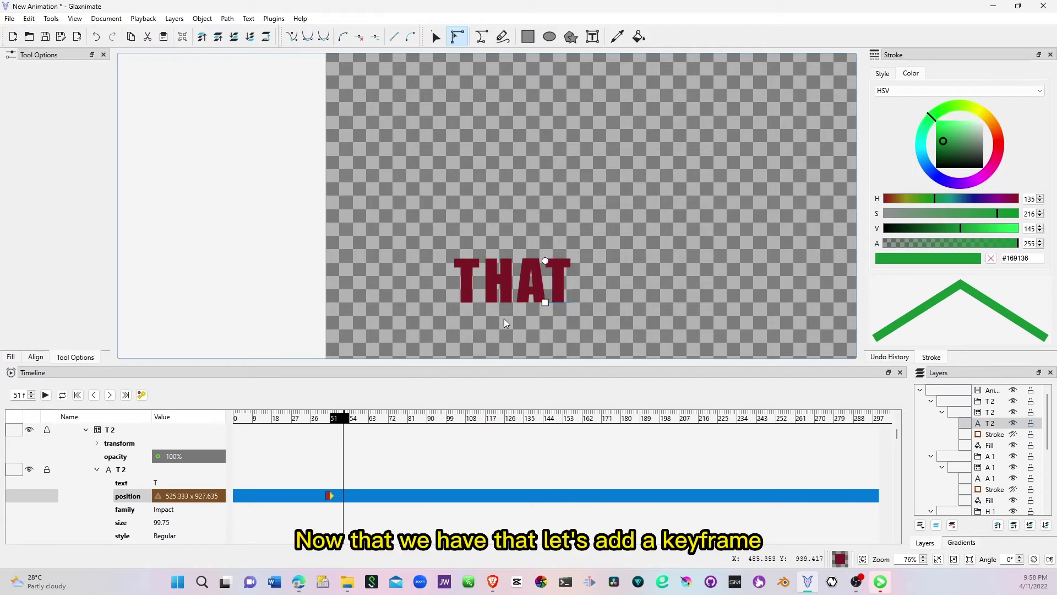
right_click(202, 499)
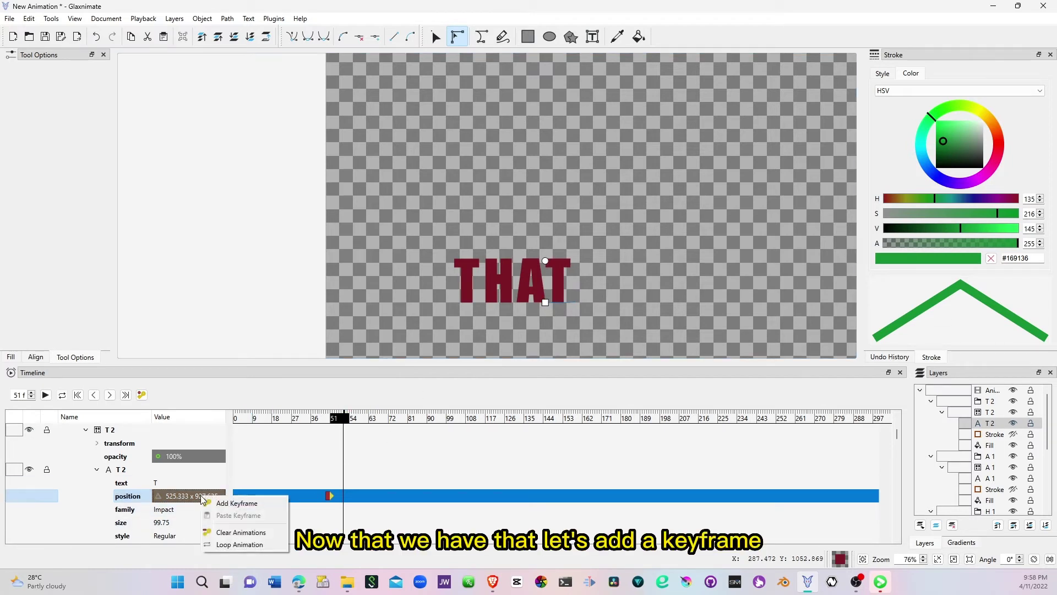
click(224, 501)
Play the animation from the start to check how the four letters enter the canvas, and stop once the word is complete.
drag(344, 421, 224, 435)
key(space)
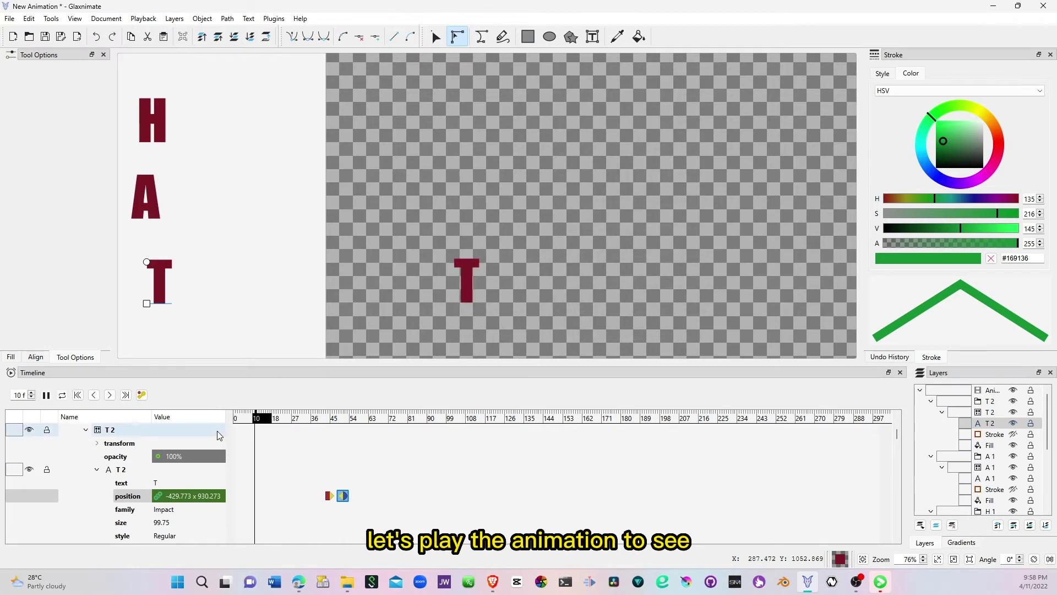
key(space)
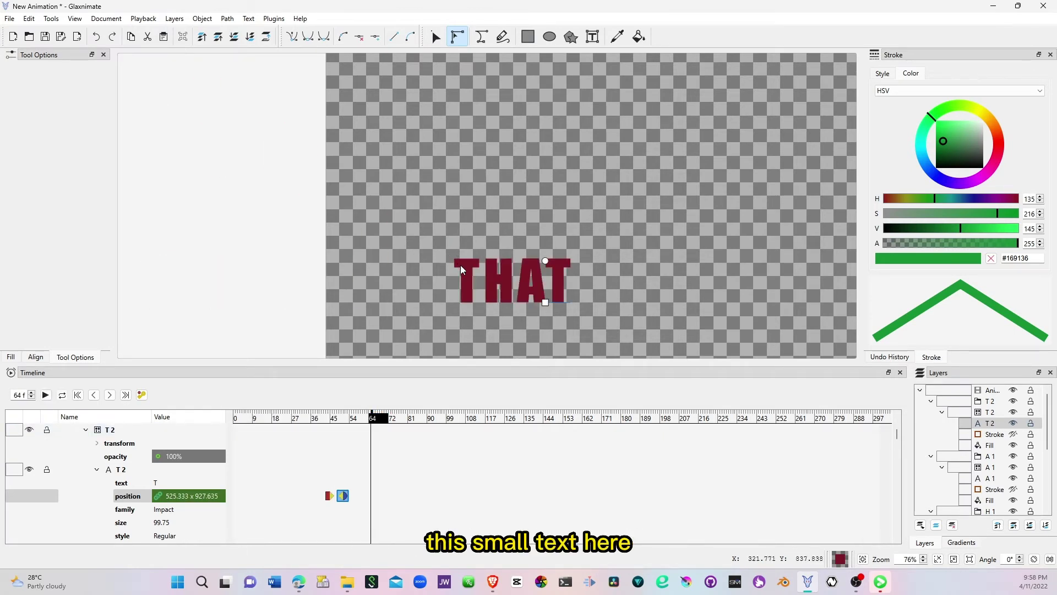
mouse_move(373, 423)
mouse_down()
mouse_move(356, 425)
mouse_move(373, 431)
mouse_up()
Collapse the expanded T 2 group and the A 1, H 1 and T 1 layers in the timeline.
click(97, 470)
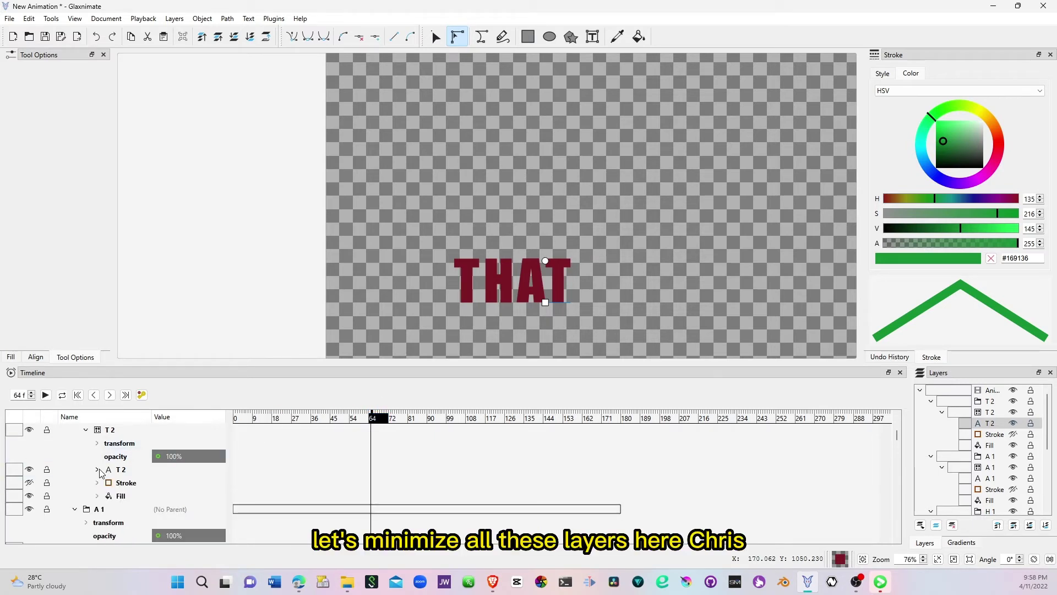
click(85, 430)
click(75, 443)
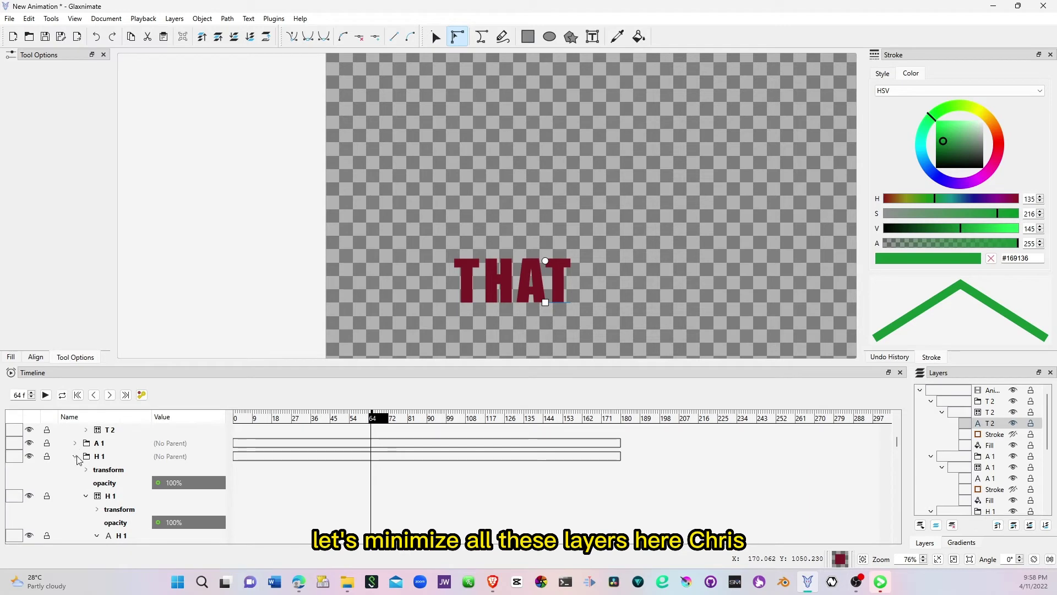
click(76, 456)
click(77, 471)
click(75, 509)
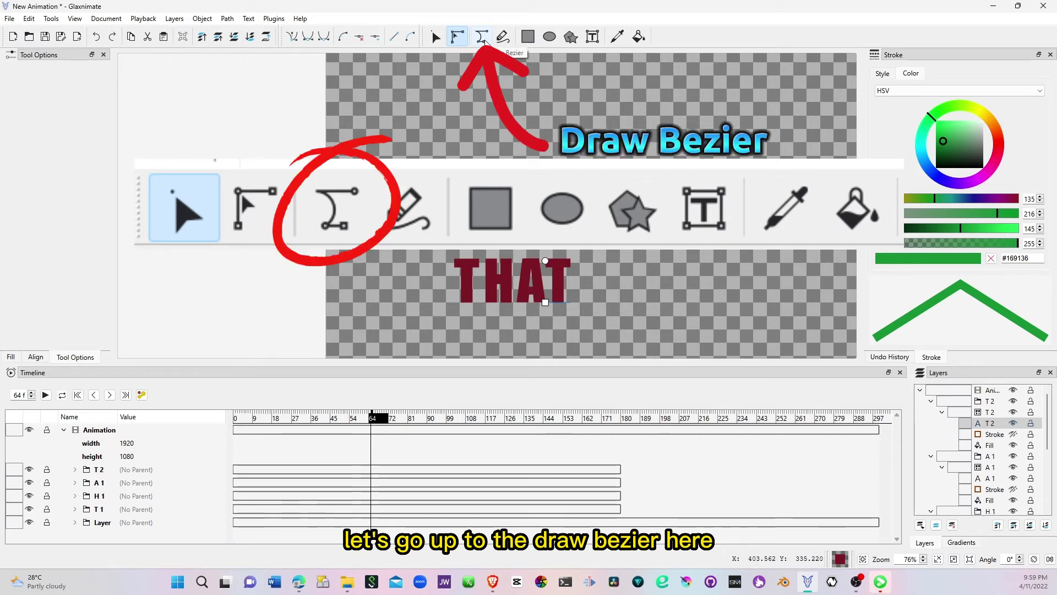
Place a Draw Bezier starting point outside the canvas, beyond its left edge, and enable keyframe recording.
click(485, 40)
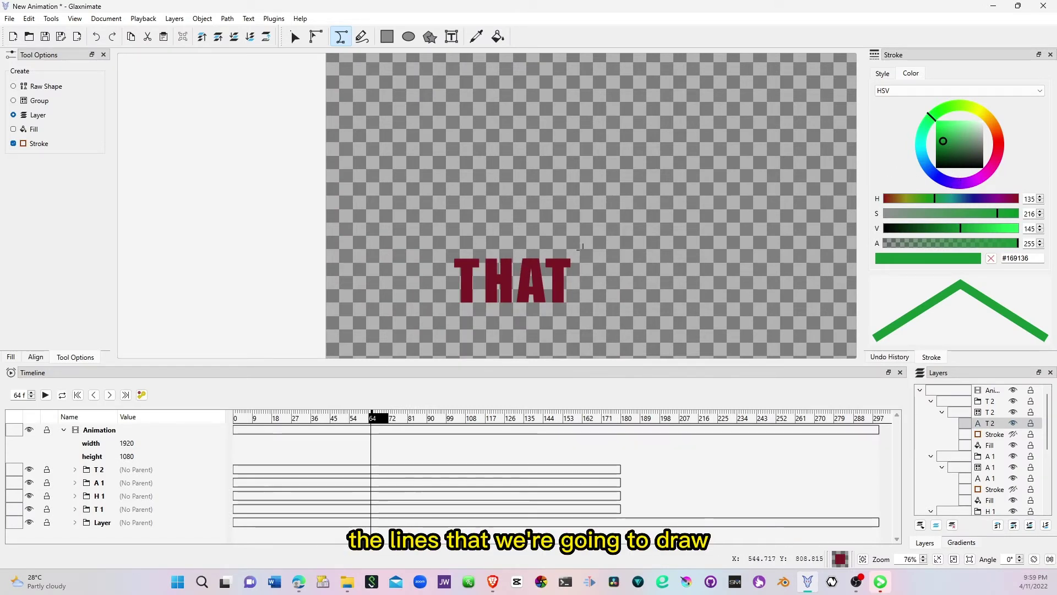
click(223, 219)
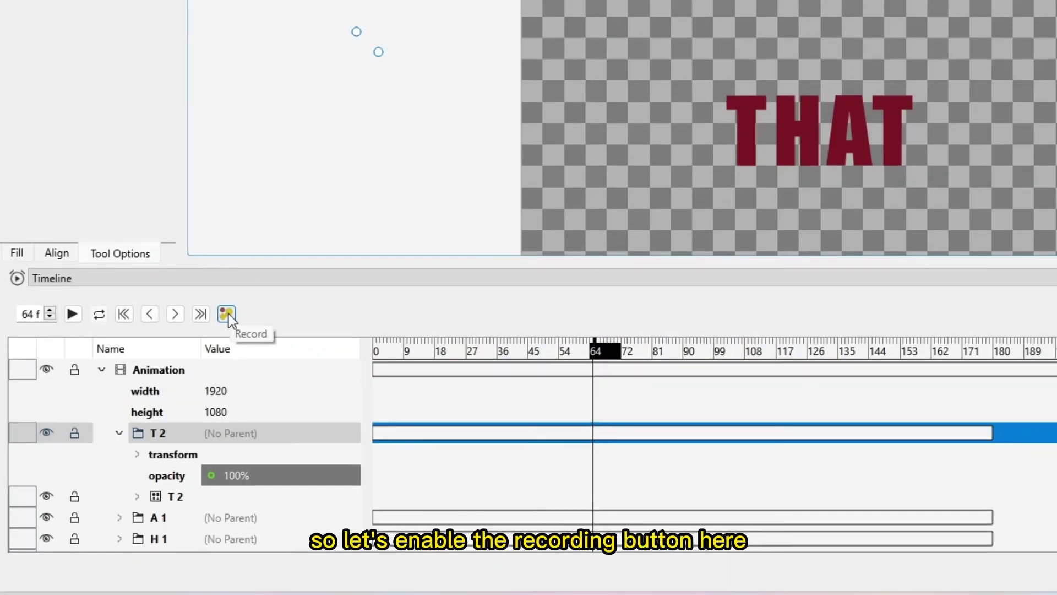
click(226, 315)
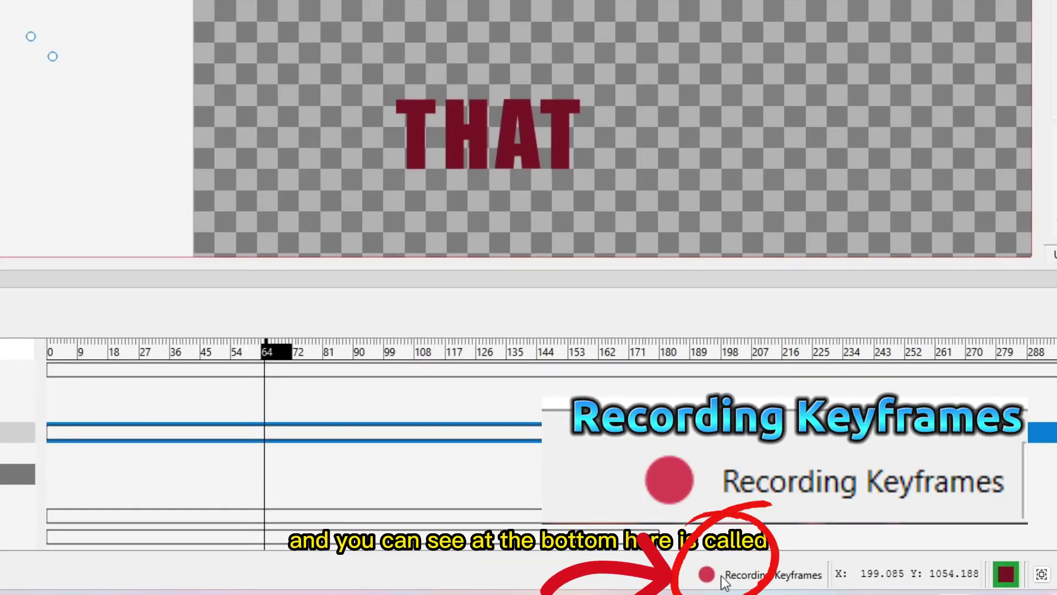
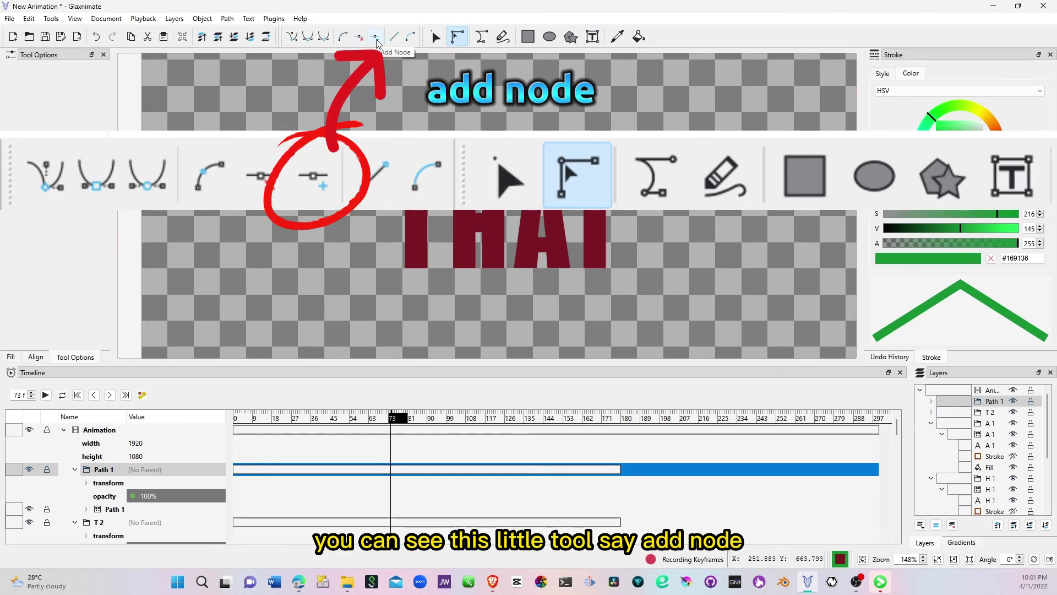
At frame 73, add a node to Path 1 and pull it out into a horizontal line above the whole word THAT.
click(377, 40)
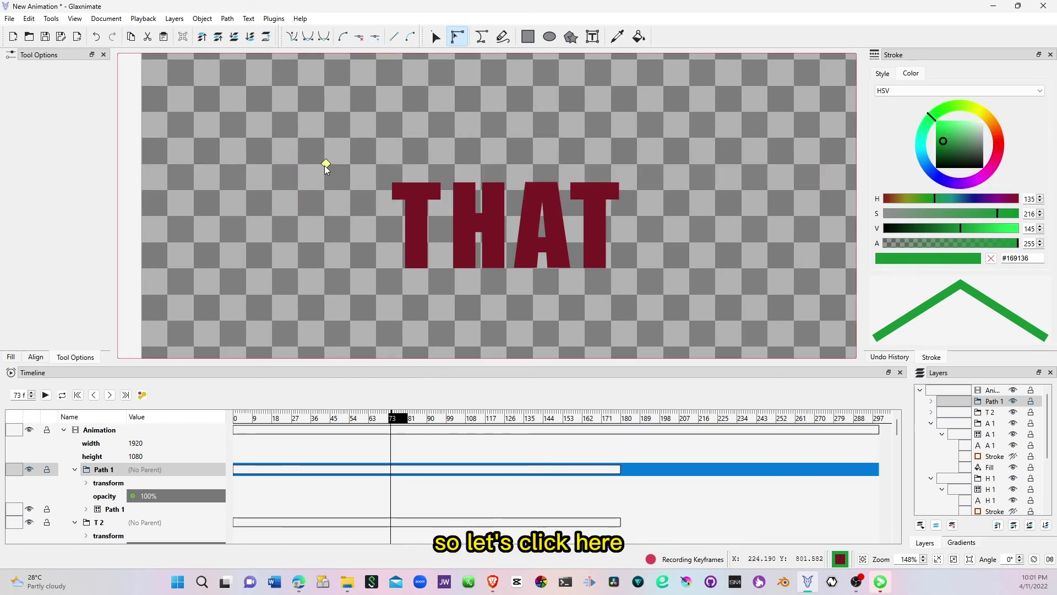
click(323, 120)
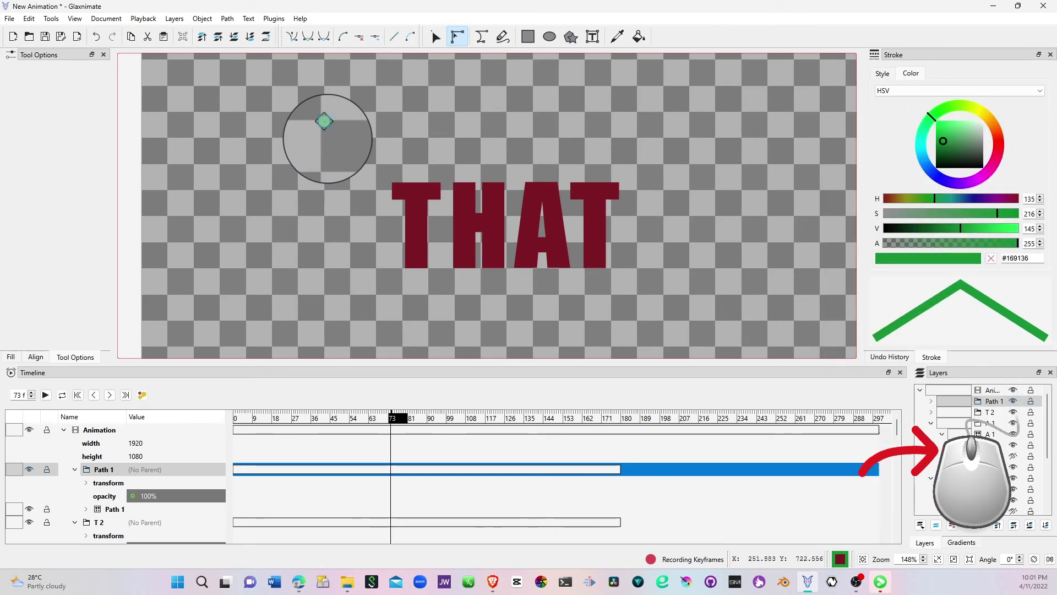
click(326, 122)
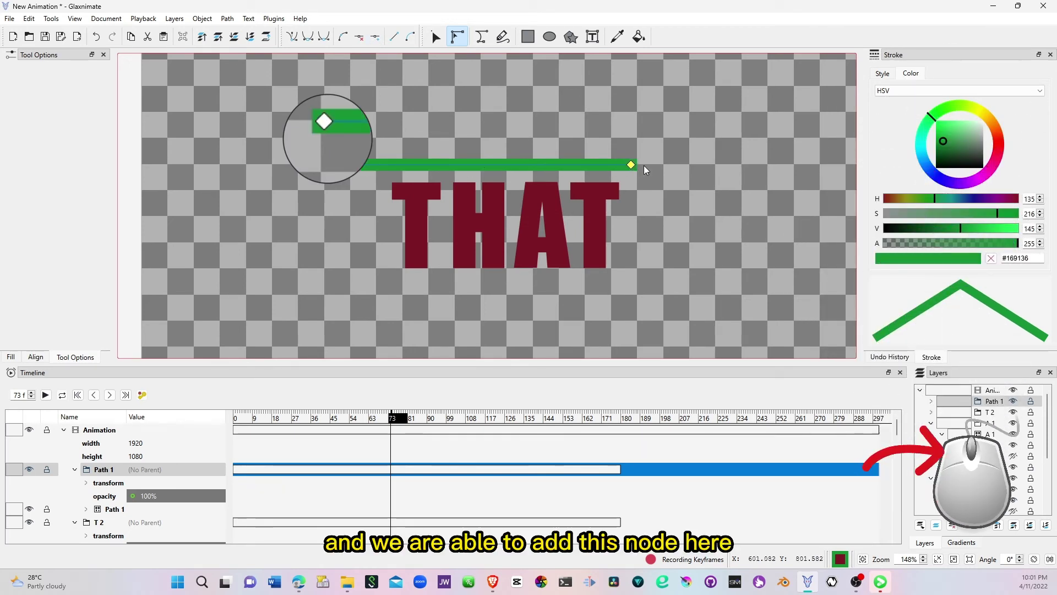
double_click(689, 165)
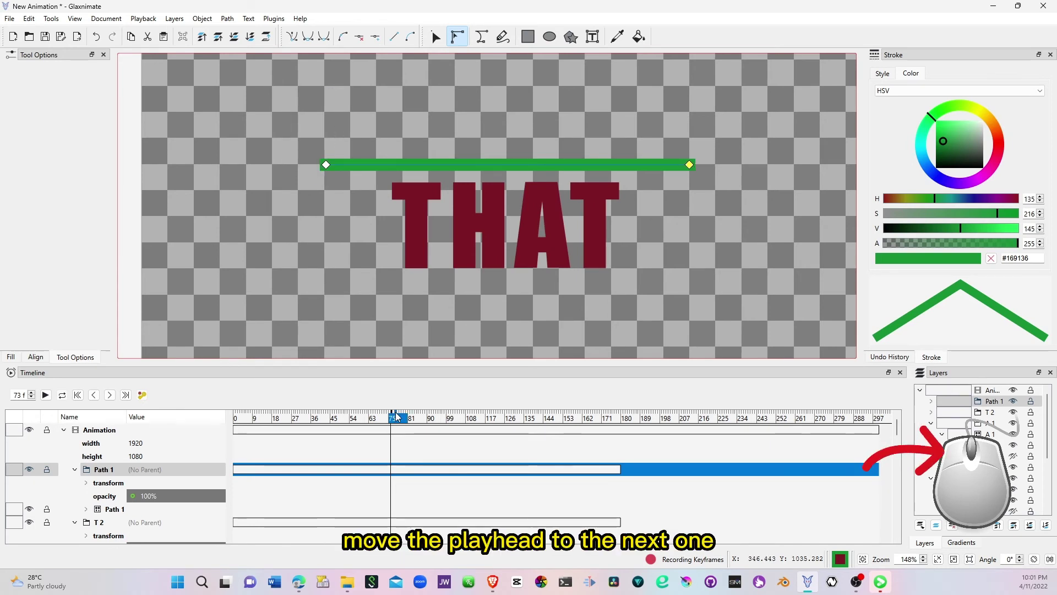
At frame 90, add a node at the line's right end and pull it straight down to just below the word THAT.
drag(392, 418, 429, 426)
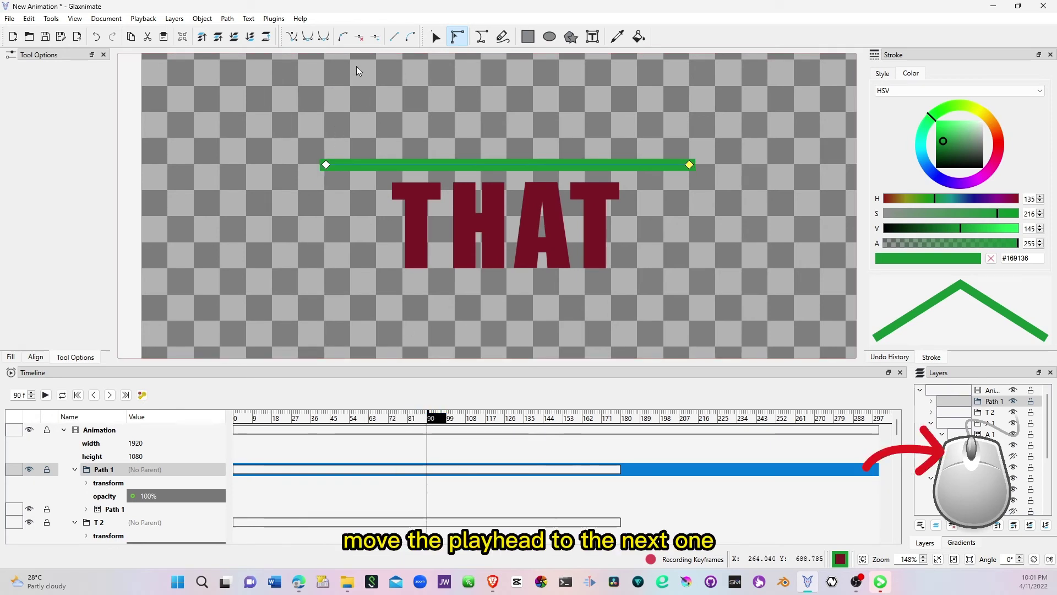
click(376, 38)
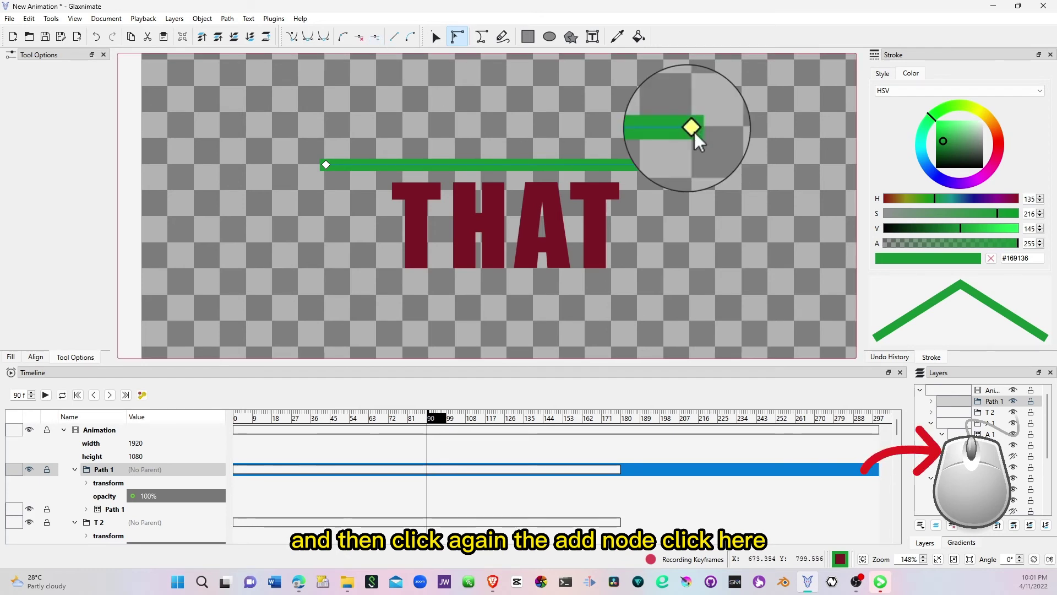
drag(695, 130, 689, 294)
At frame 104, add a node at the path's lower-right end and pull it left beneath THAT, level with the starting node.
click(432, 420)
drag(431, 420, 460, 426)
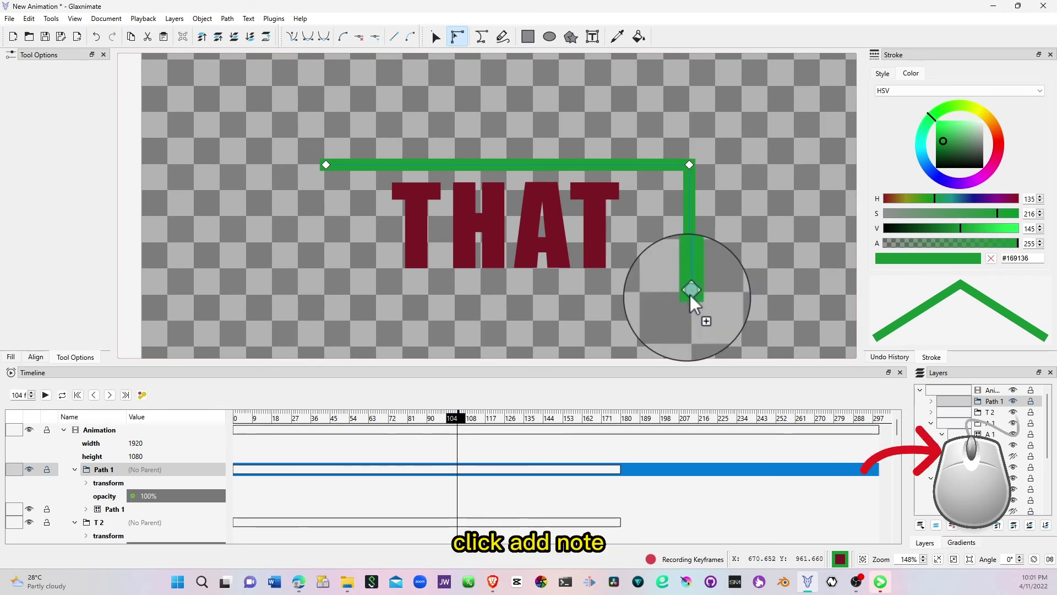
drag(690, 295, 324, 295)
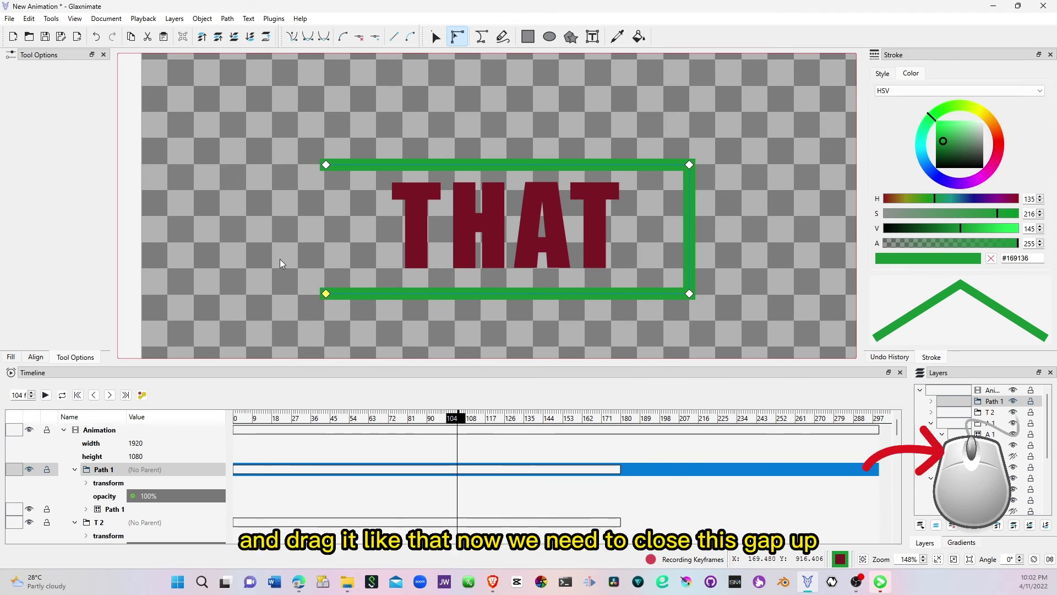
At frame 126, add a node at the path's lower-left end and pull it straight up onto the starting node to close the frame around THAT.
scroll(284, 260, up, 5)
scroll(330, 260, down, 3)
scroll(347, 261, up, 2)
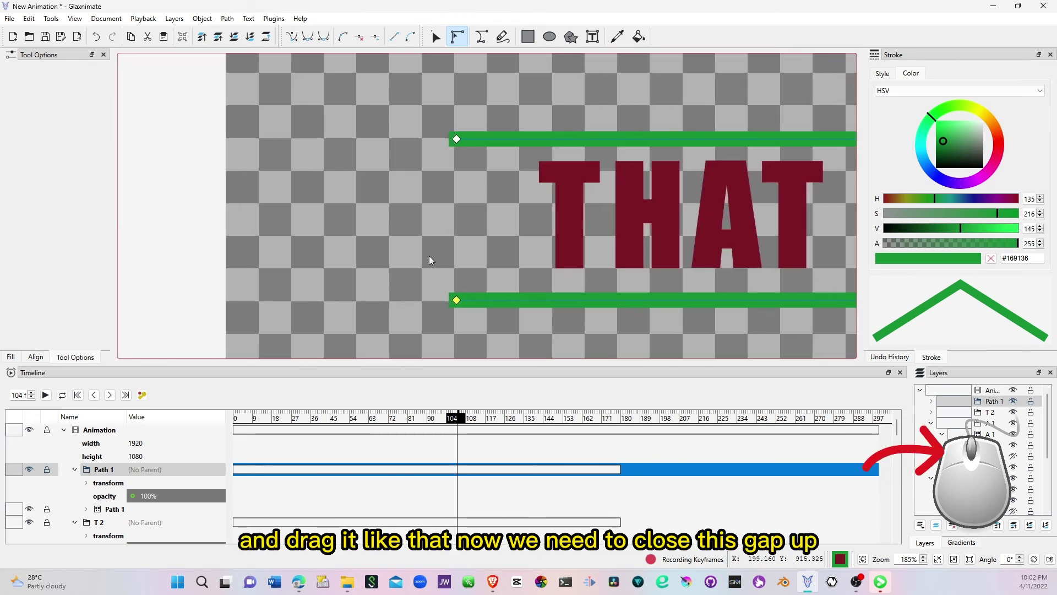
scroll(430, 260, up, 3)
scroll(431, 259, down, 5)
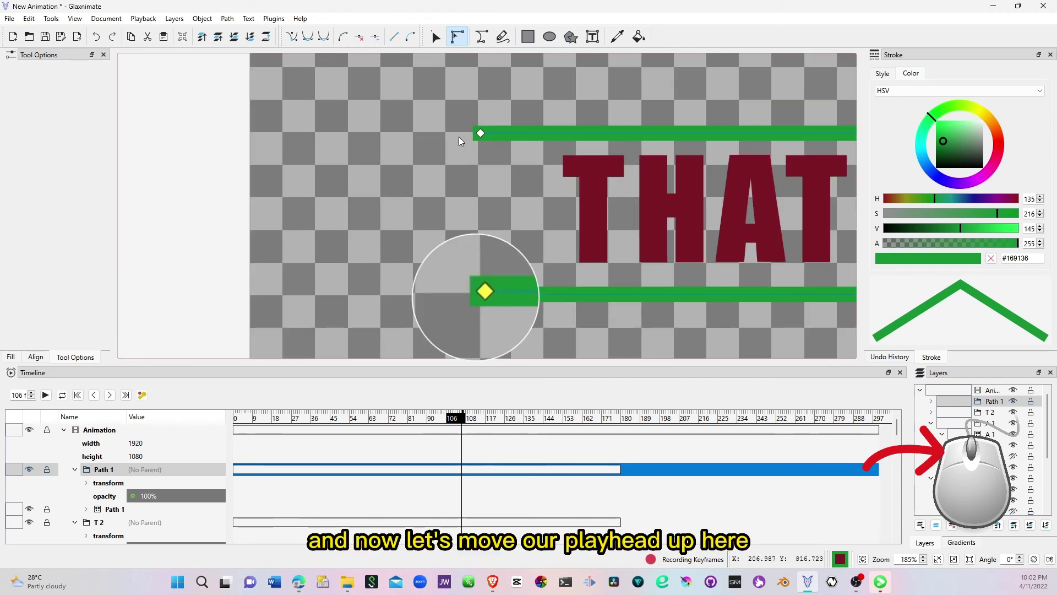
click(465, 420)
drag(464, 419, 511, 420)
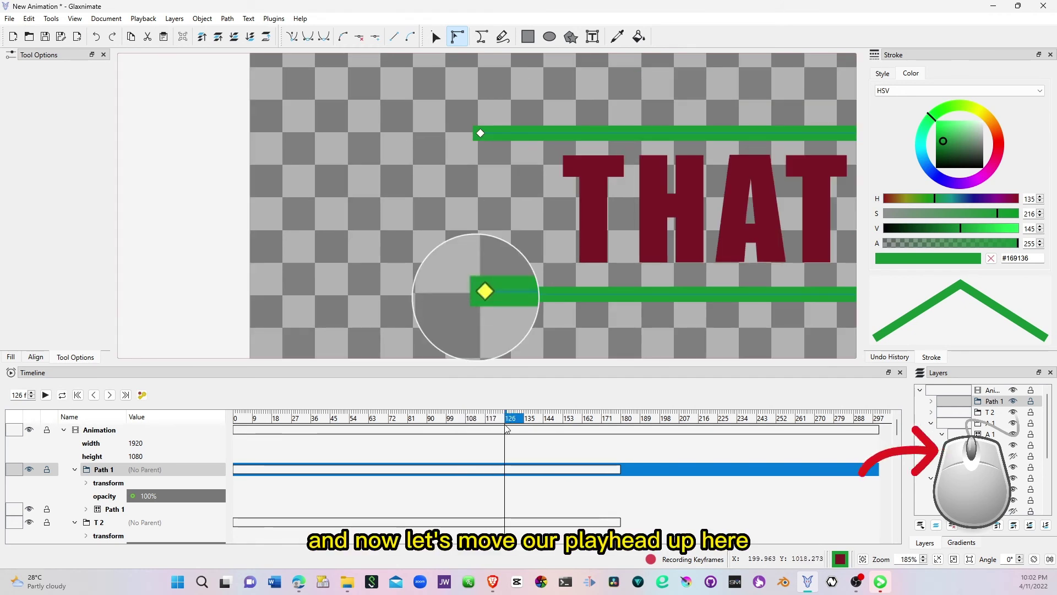
click(484, 292)
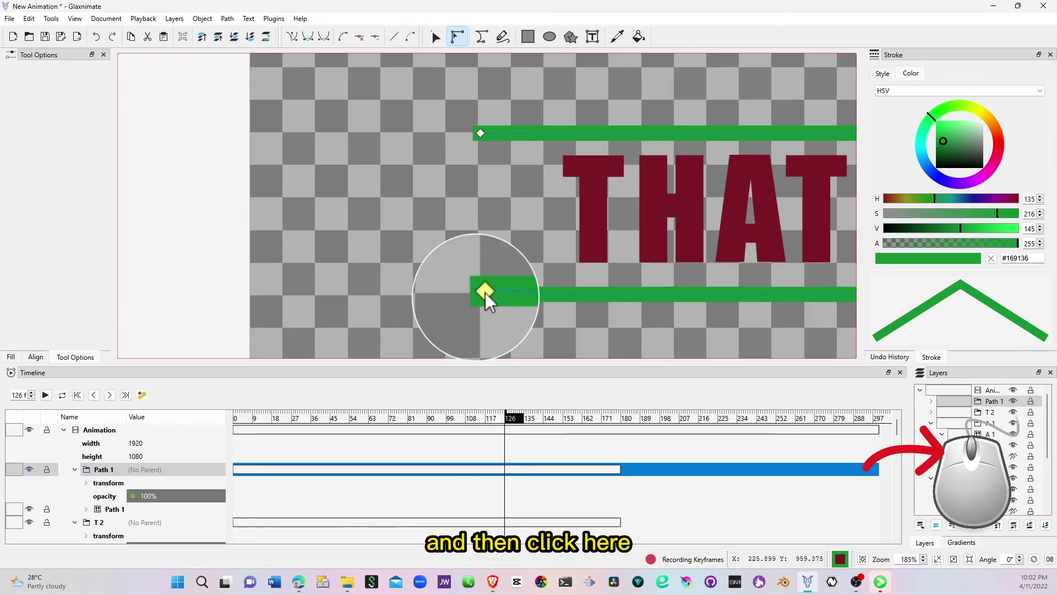
click(444, 216)
drag(485, 292, 490, 152)
drag(497, 61, 488, 25)
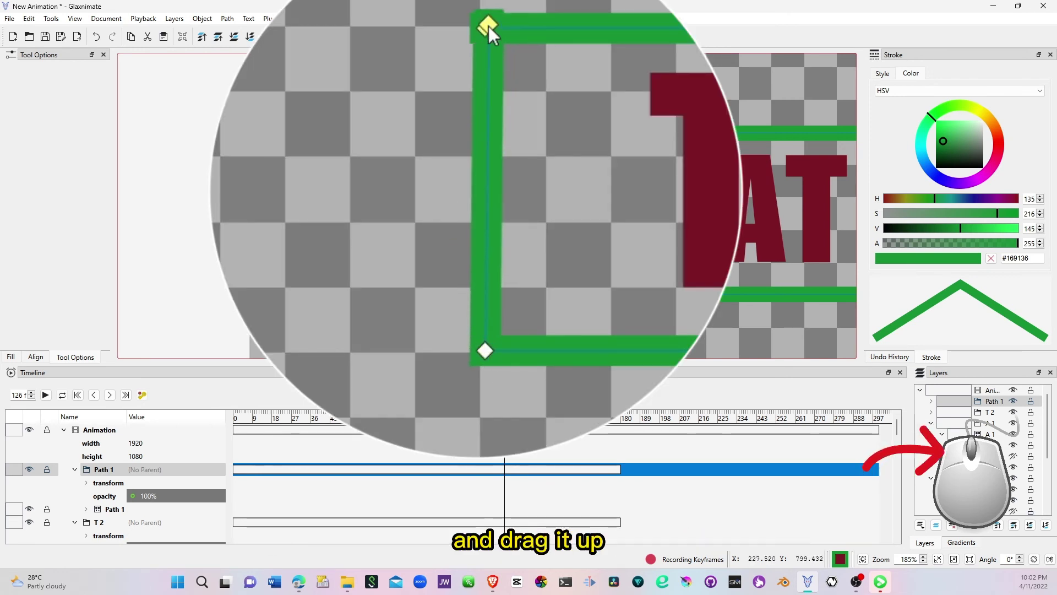
scroll(487, 26, up, 5)
drag(484, 95, 479, 99)
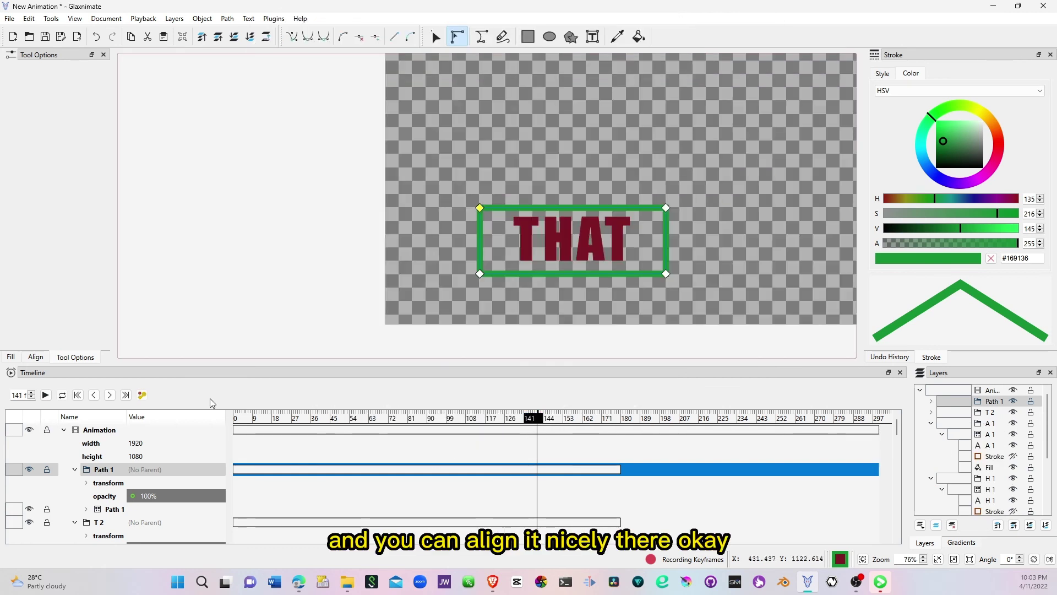
Turn off keyframe recording and play the animation from frame 0 until the frame around THAT is fully drawn.
click(142, 395)
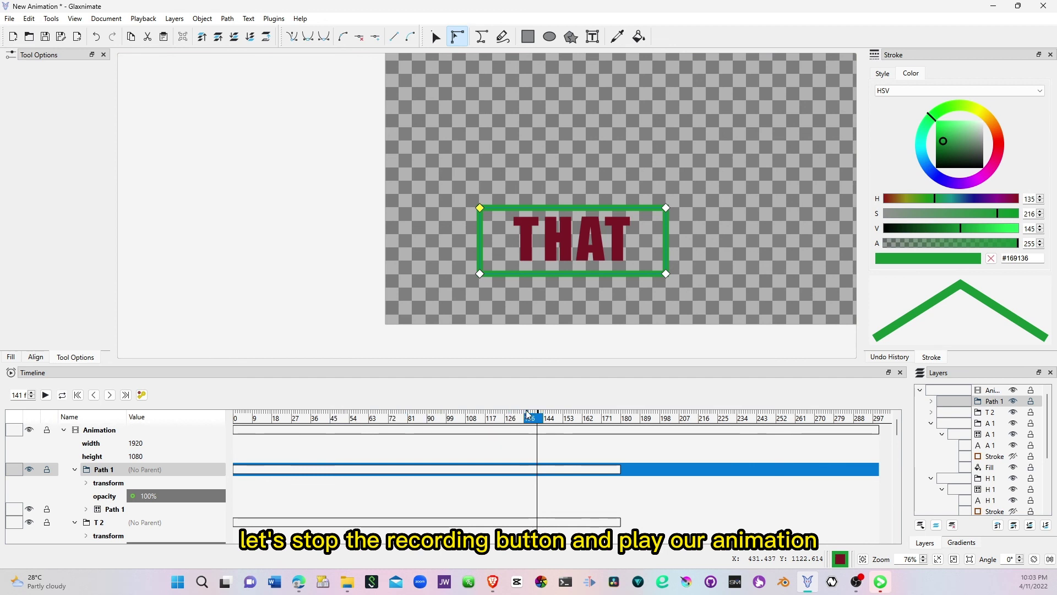
click(237, 419)
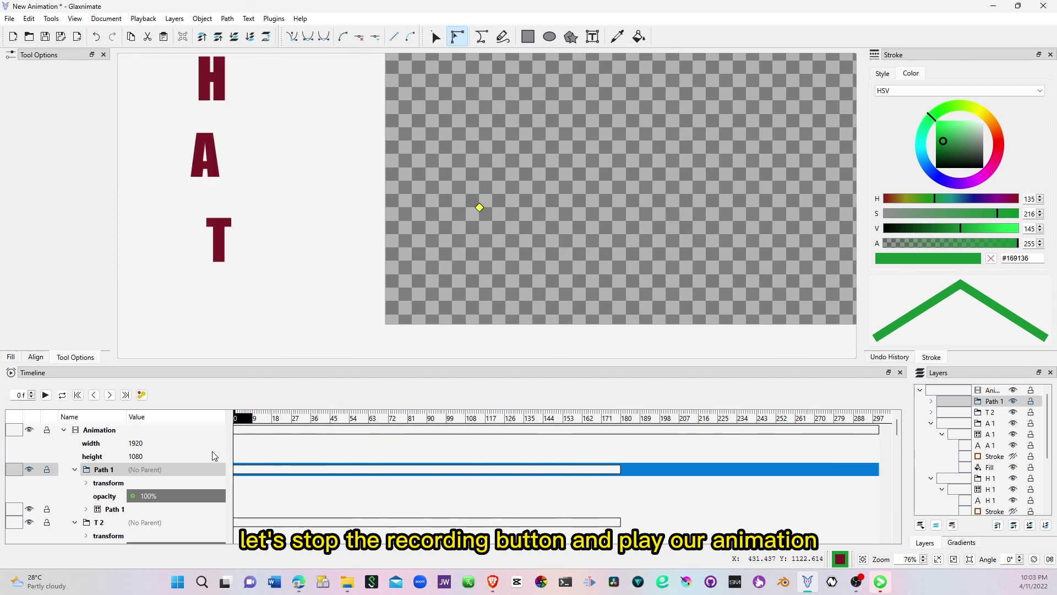
click(47, 397)
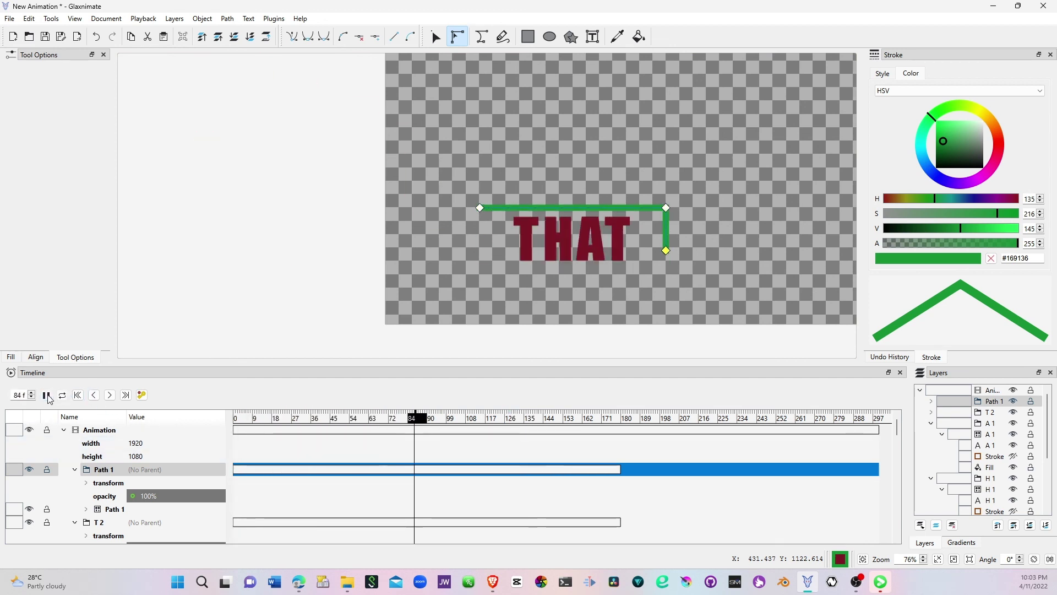
click(47, 397)
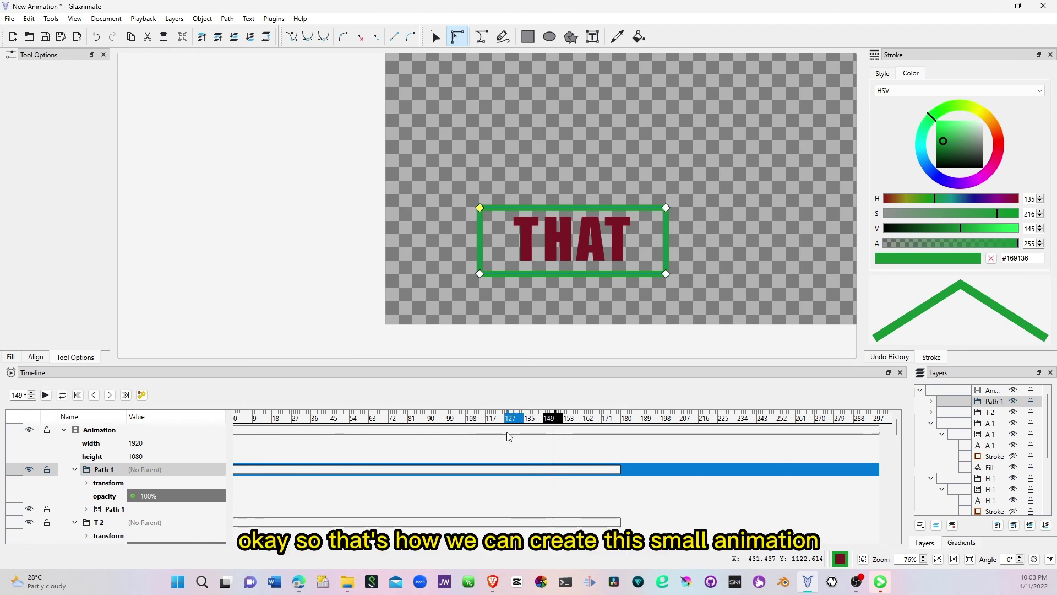